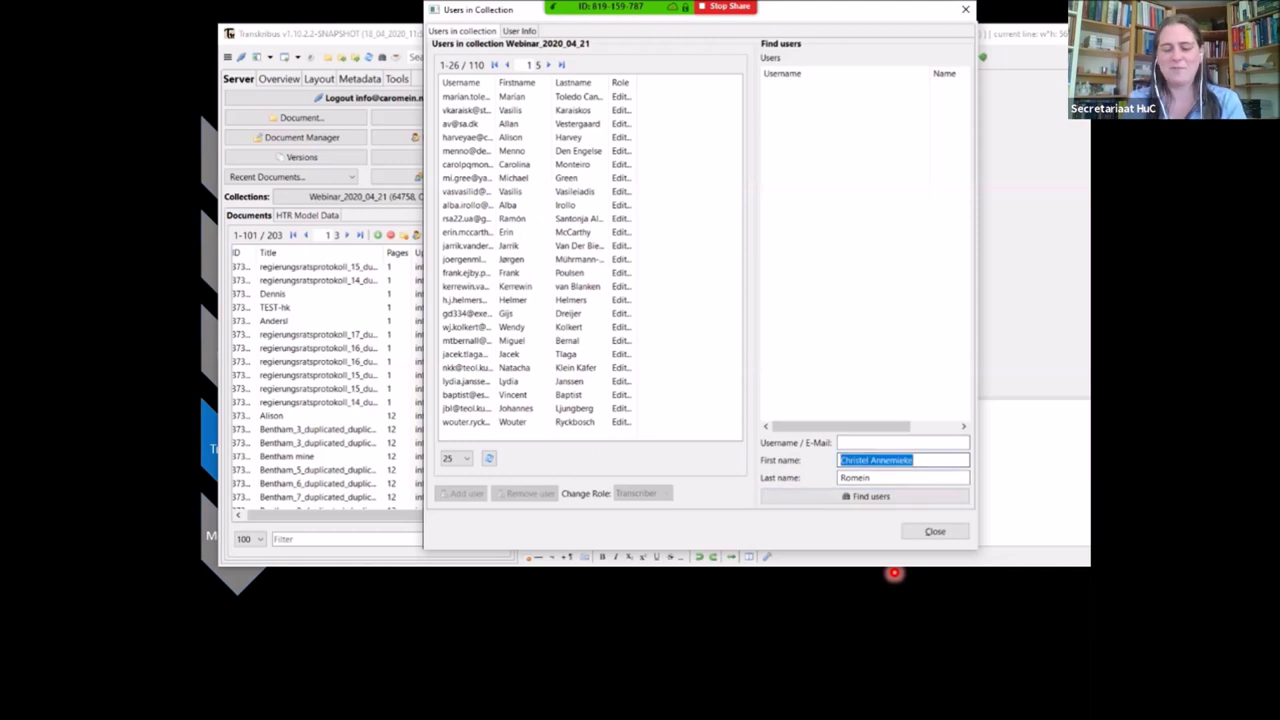
# Clear the name fields and search for the user by their e-mail address
pyautogui.tripleClick(900, 477)
pyautogui.press('BackSpace')
pyautogui.click(900, 442)
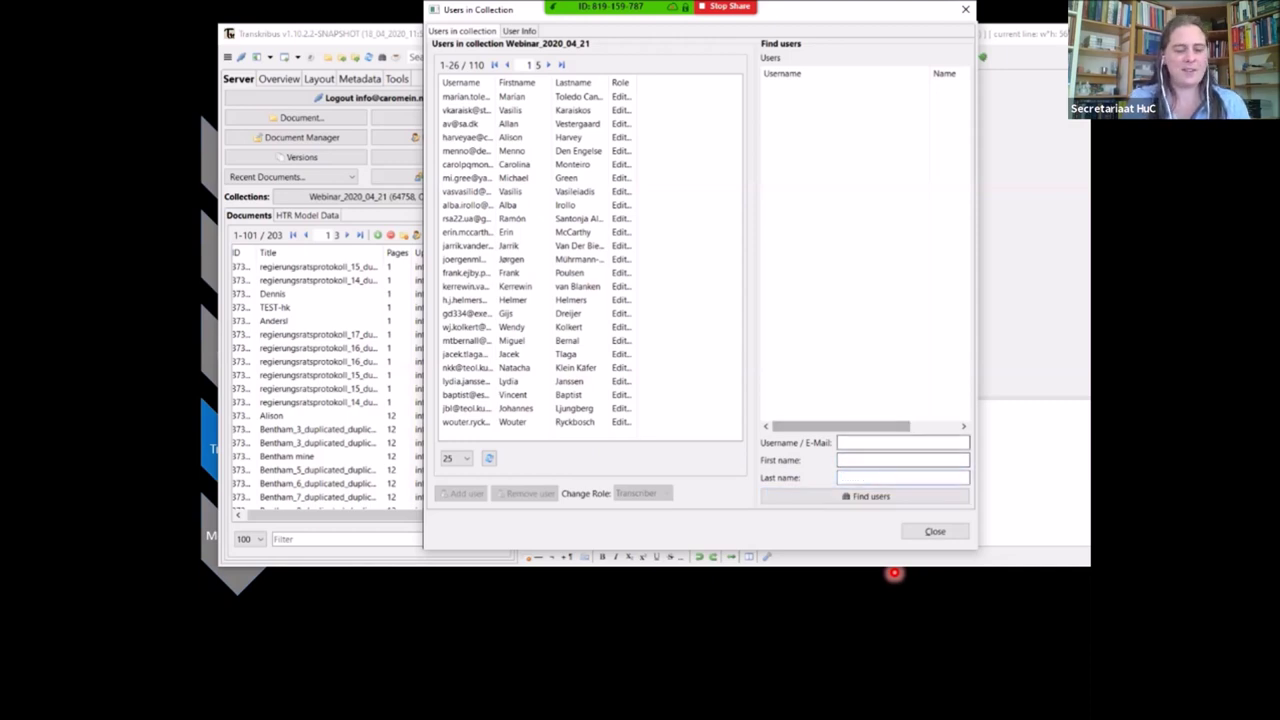
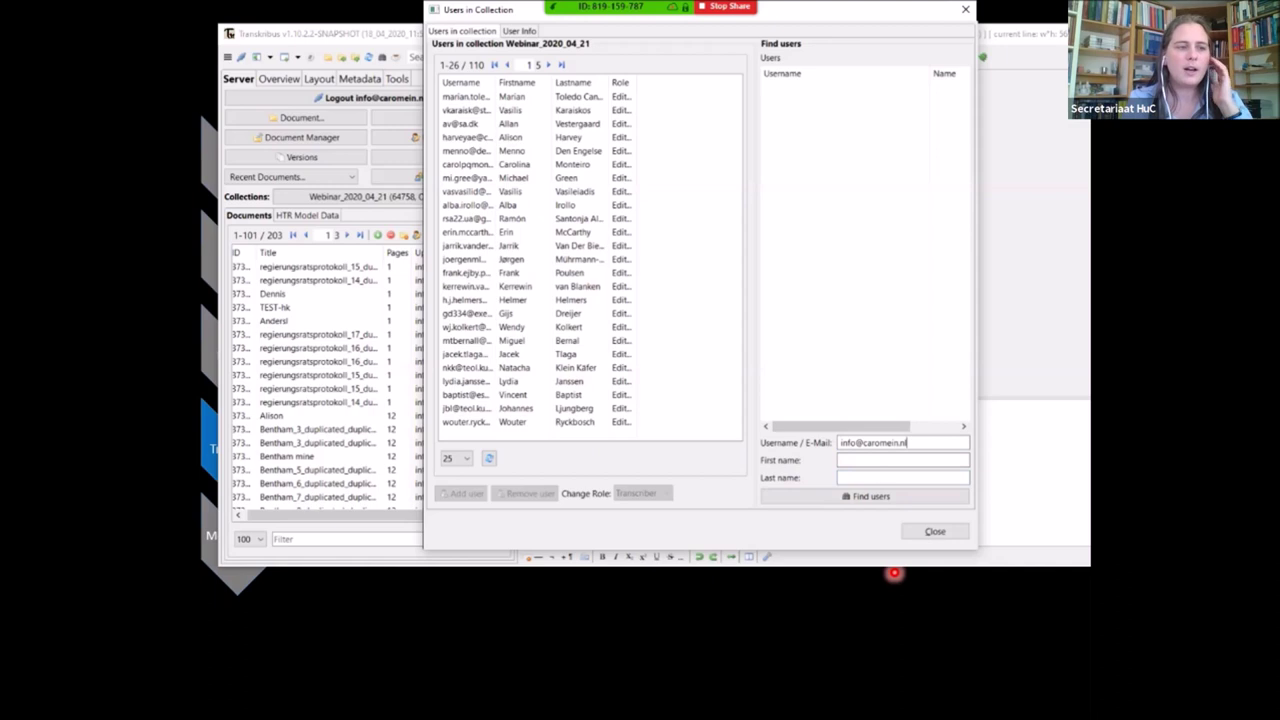
pyautogui.press('Return')
# Add the found account to Webinar_2020_04_21 as a Reader
pyautogui.click(796, 87)
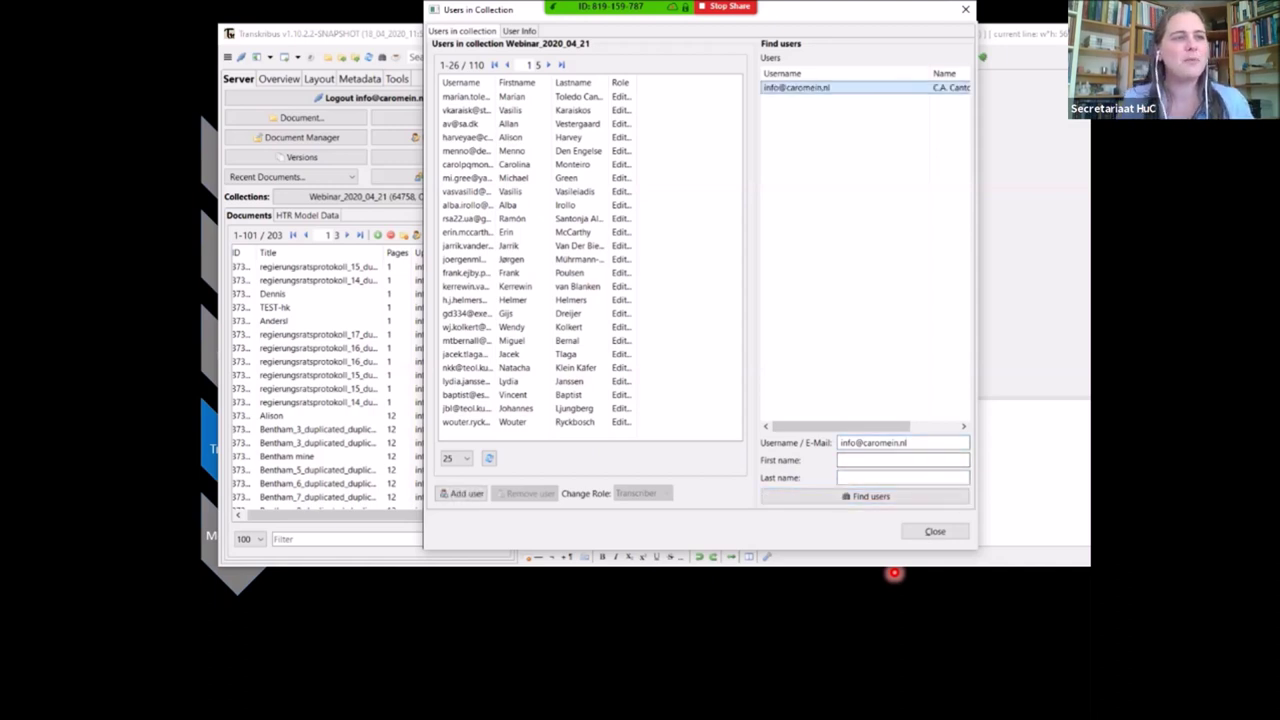
pyautogui.click(462, 493)
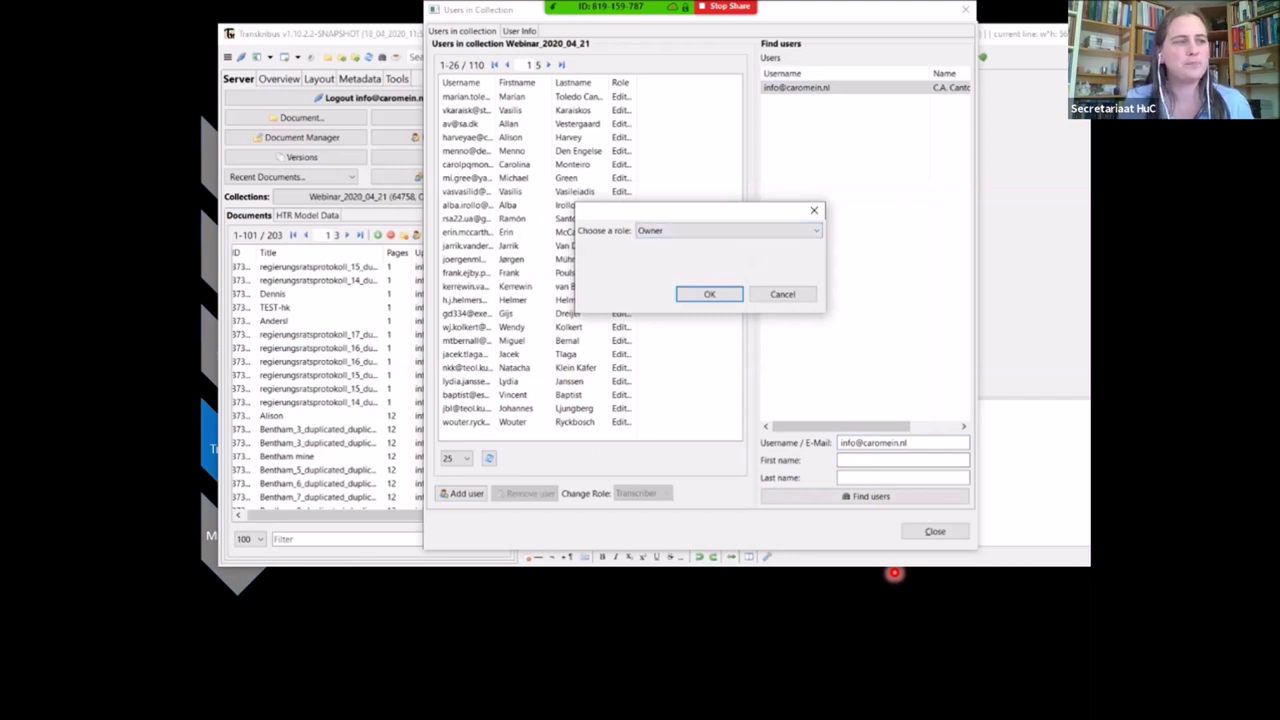
pyautogui.hotkey('alt', 'Down')
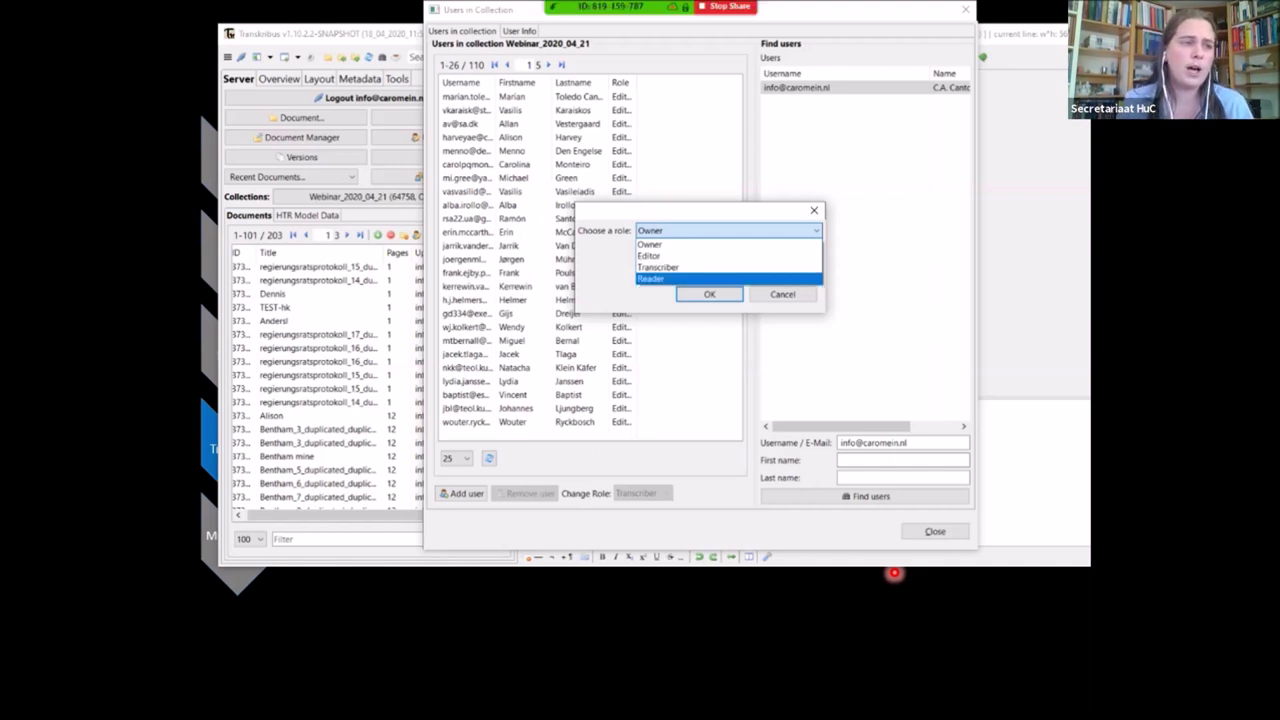
pyautogui.click(650, 278)
pyautogui.click(709, 294)
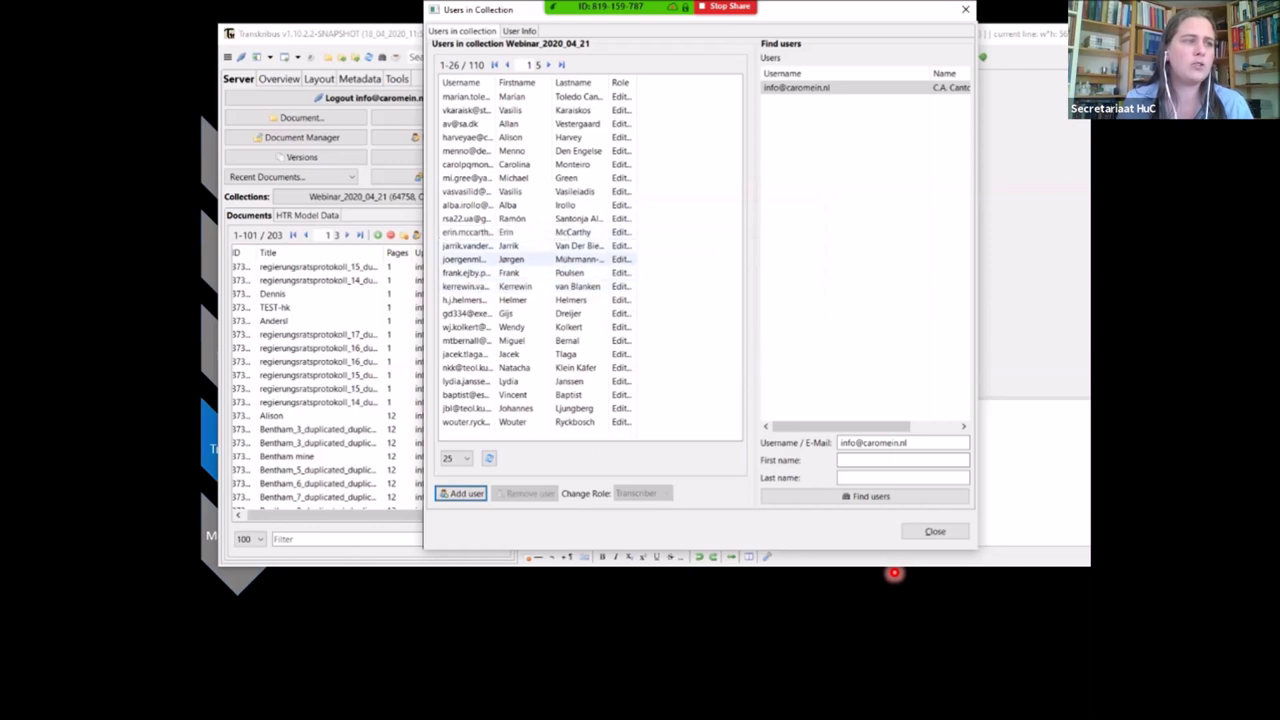
# Change the selected collection member's role to Transcriber
pyautogui.click(510, 259)
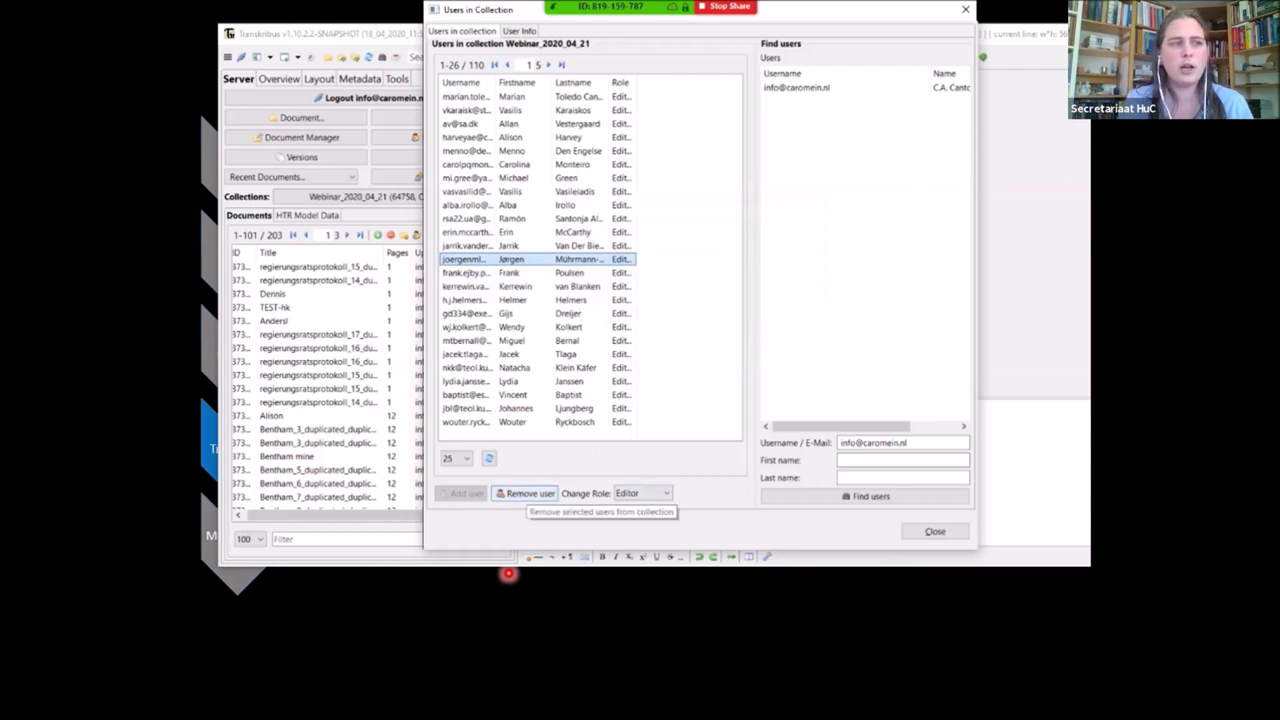
pyautogui.click(642, 493)
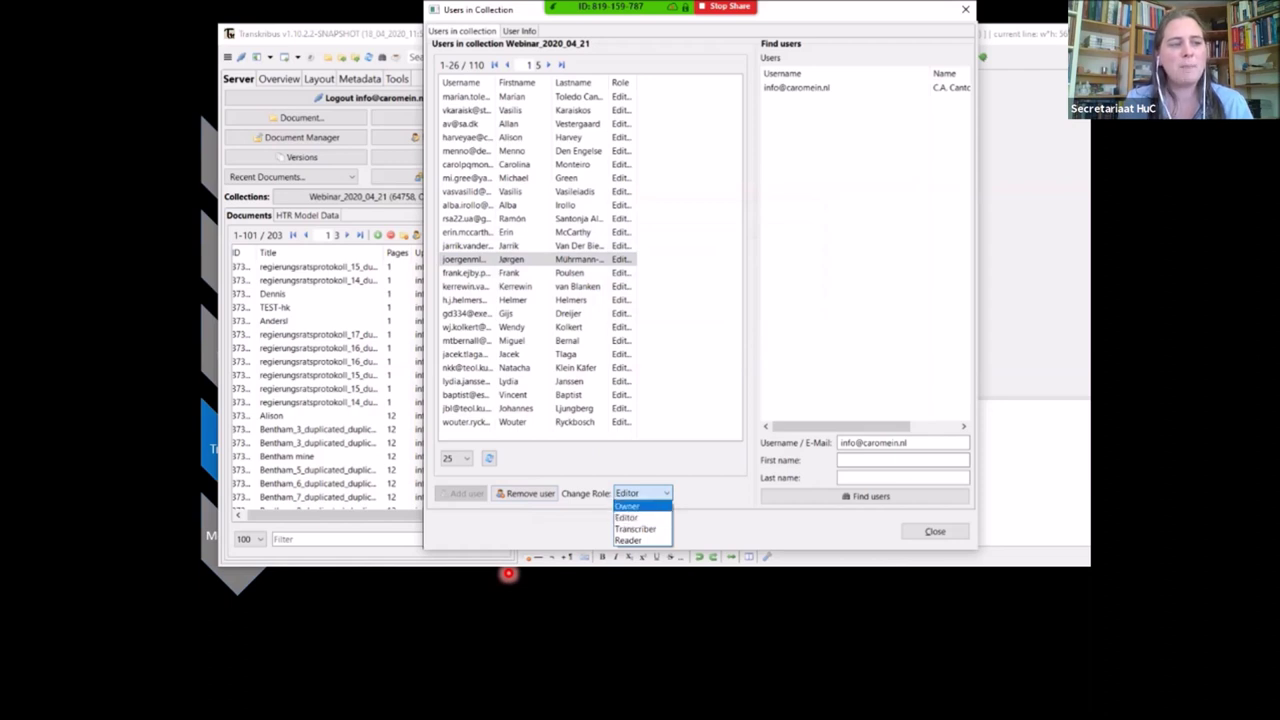
pyautogui.click(635, 529)
pyautogui.press('Return')
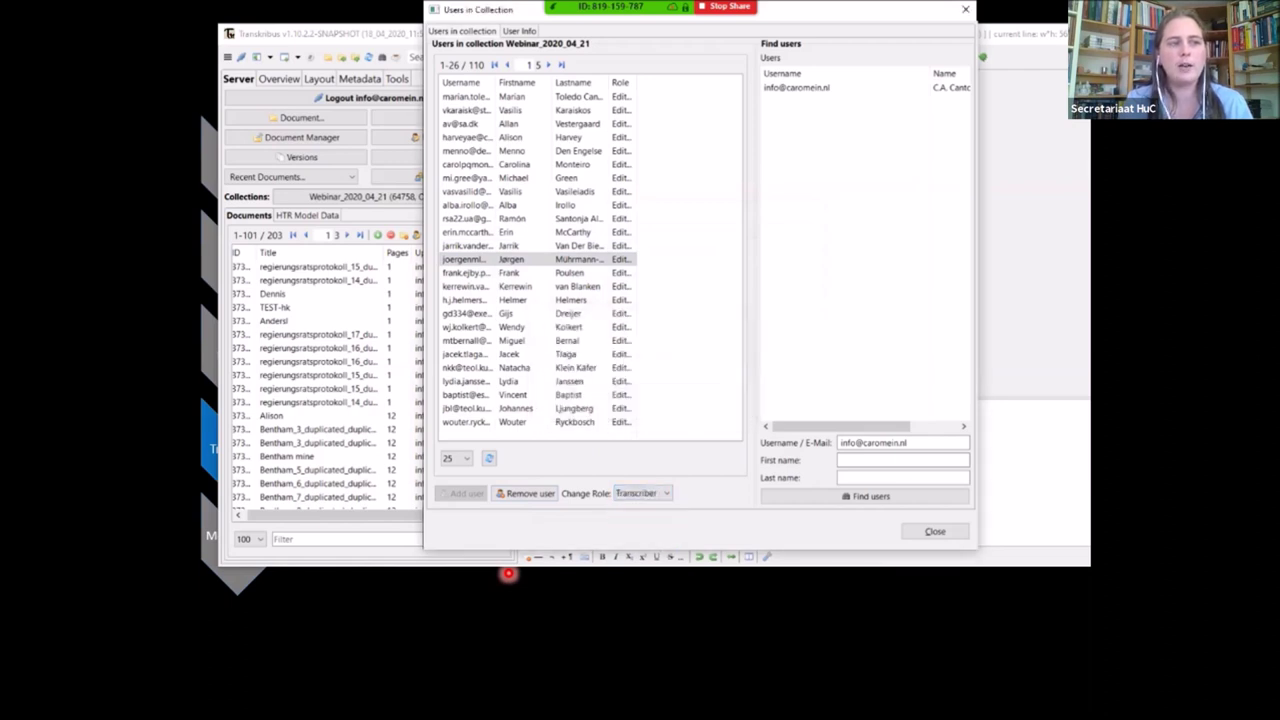
pyautogui.press('Return')
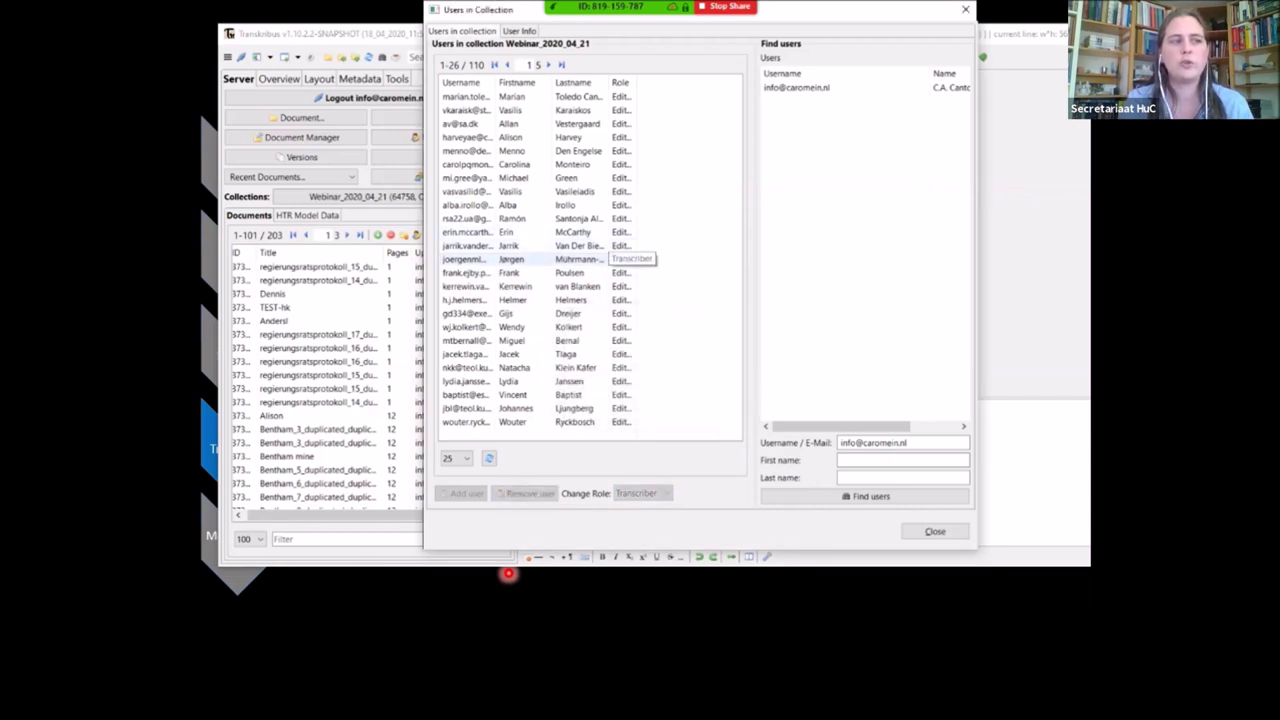
# Set the same member's role back to Editor
pyautogui.click(508, 245)
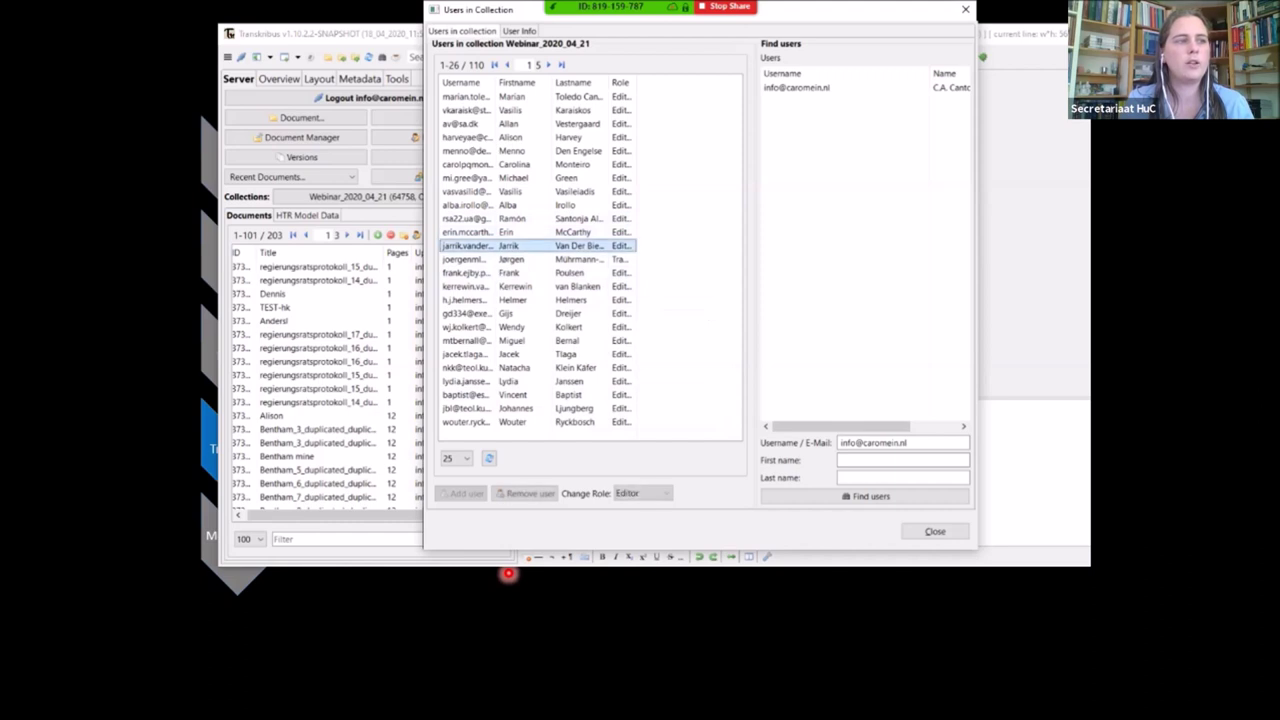
pyautogui.click(508, 259)
pyautogui.click(643, 493)
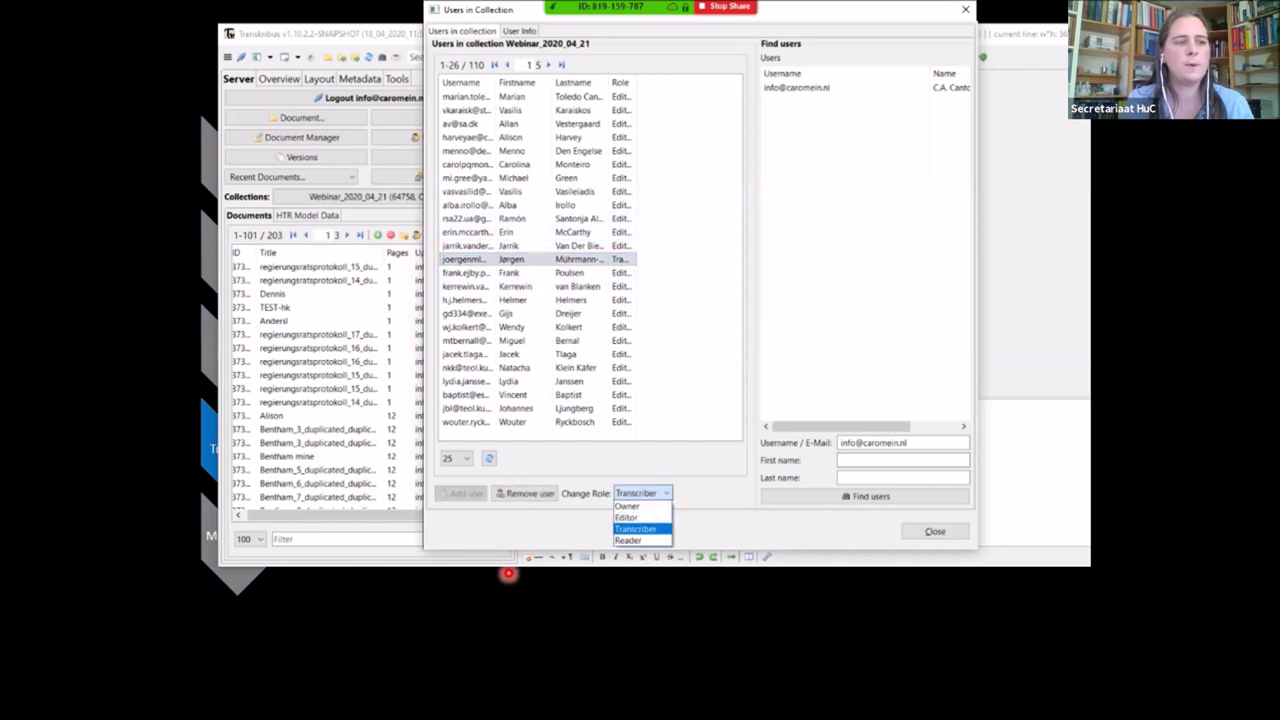
pyautogui.click(635, 515)
pyautogui.press('Return')
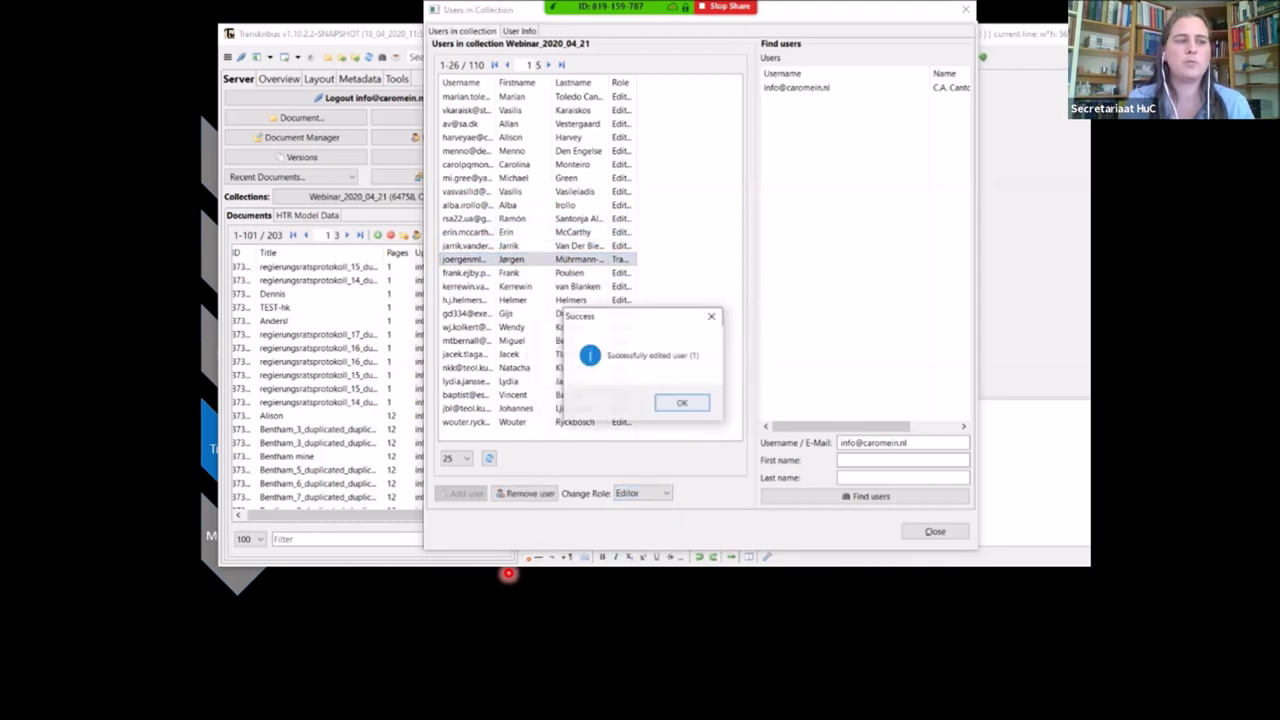
pyautogui.press('Return')
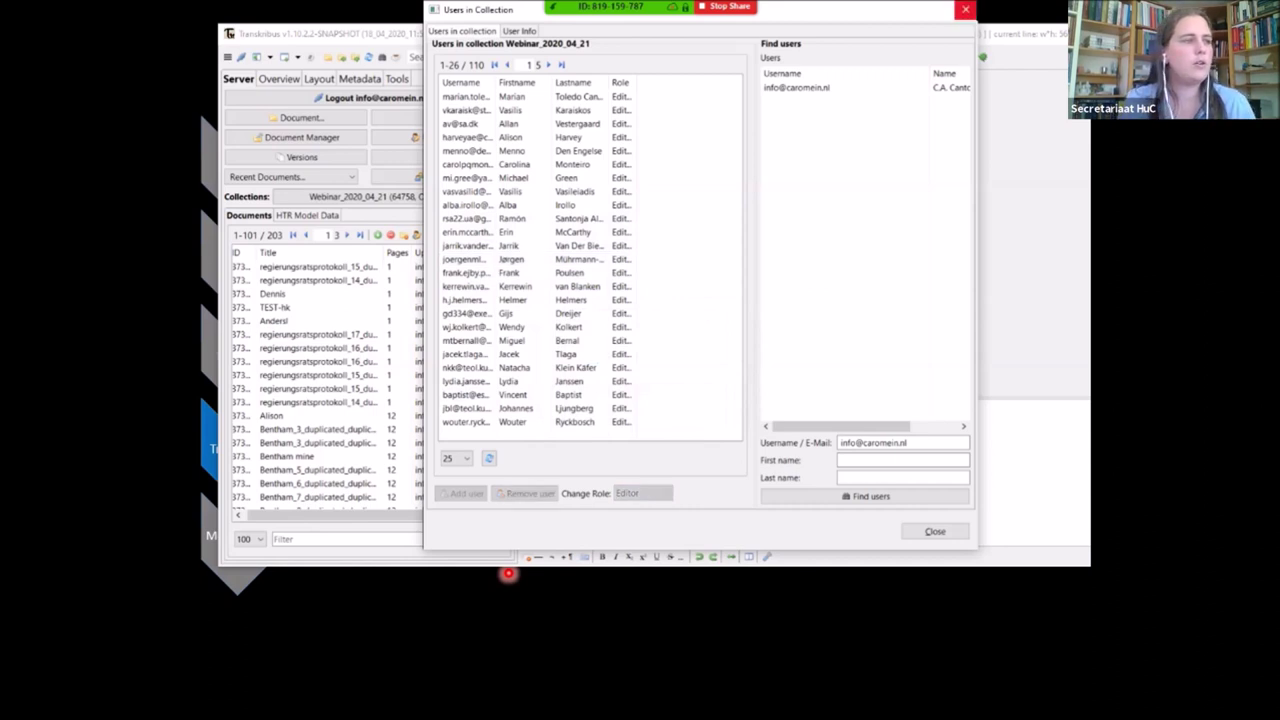
# Close Users in Collection, switch to the personal collection and inspect the manuscript's document options
pyautogui.click(965, 9)
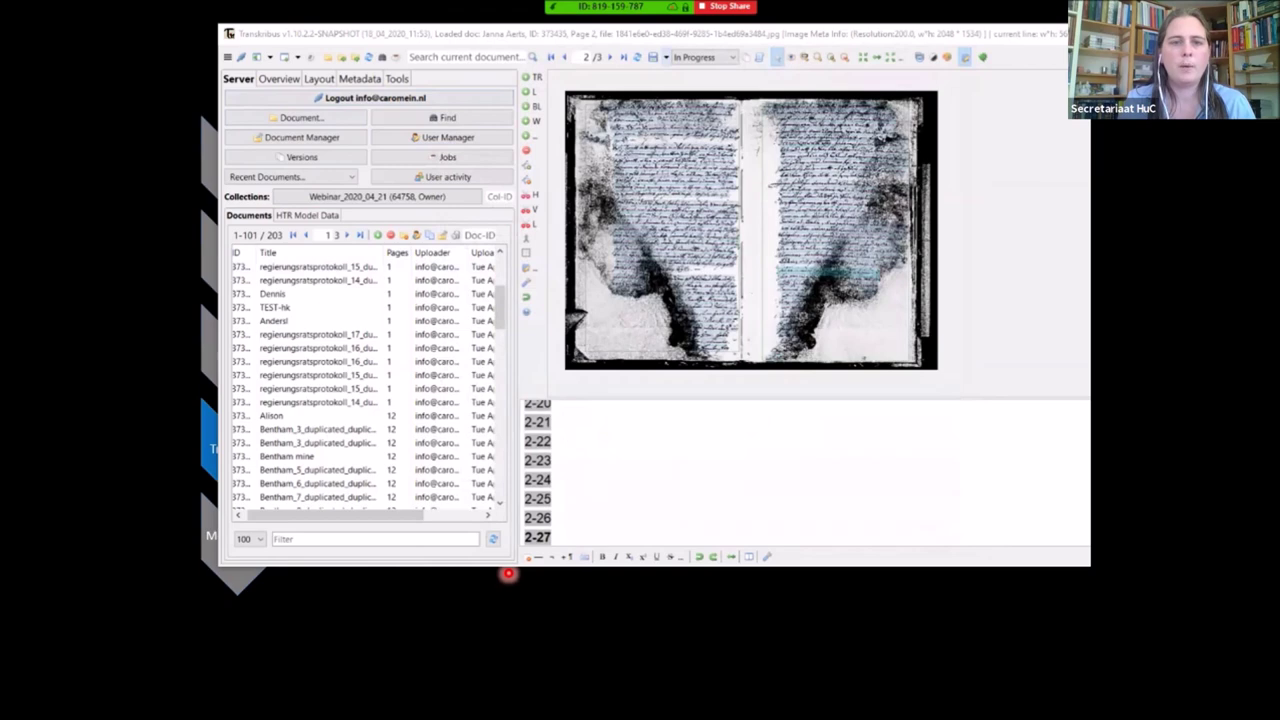
pyautogui.press('Down')
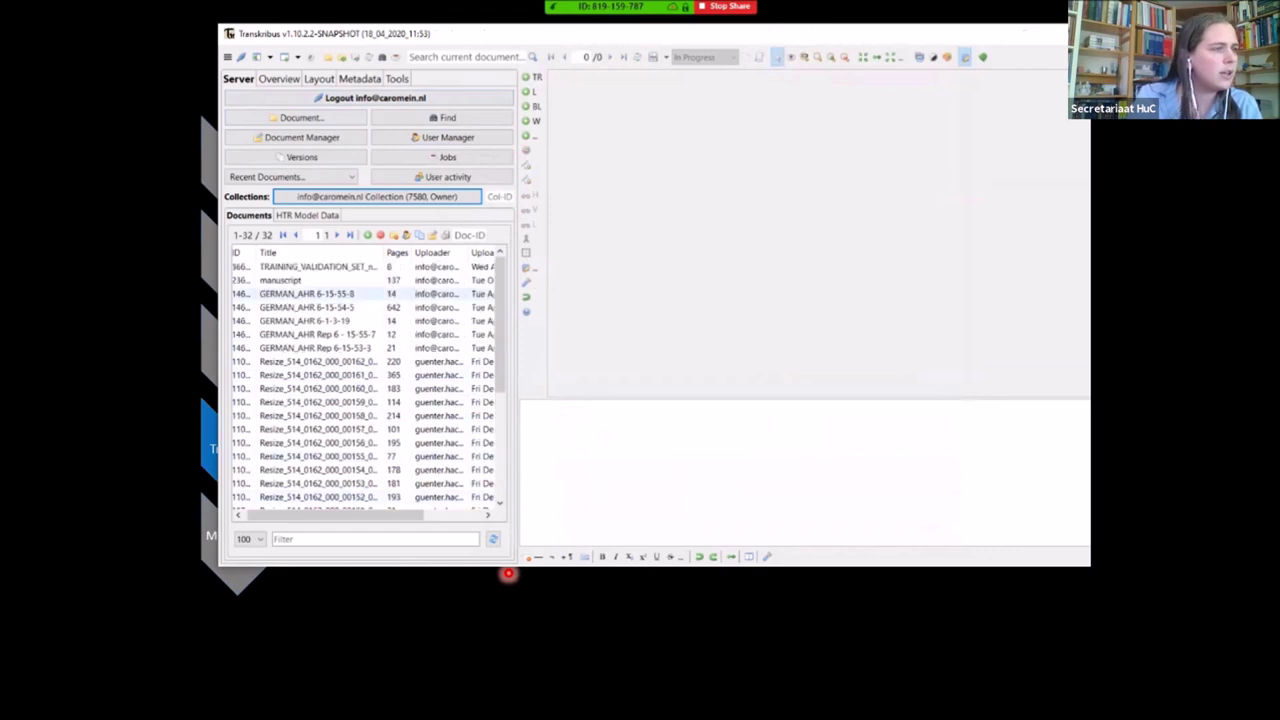
pyautogui.rightClick(286, 280)
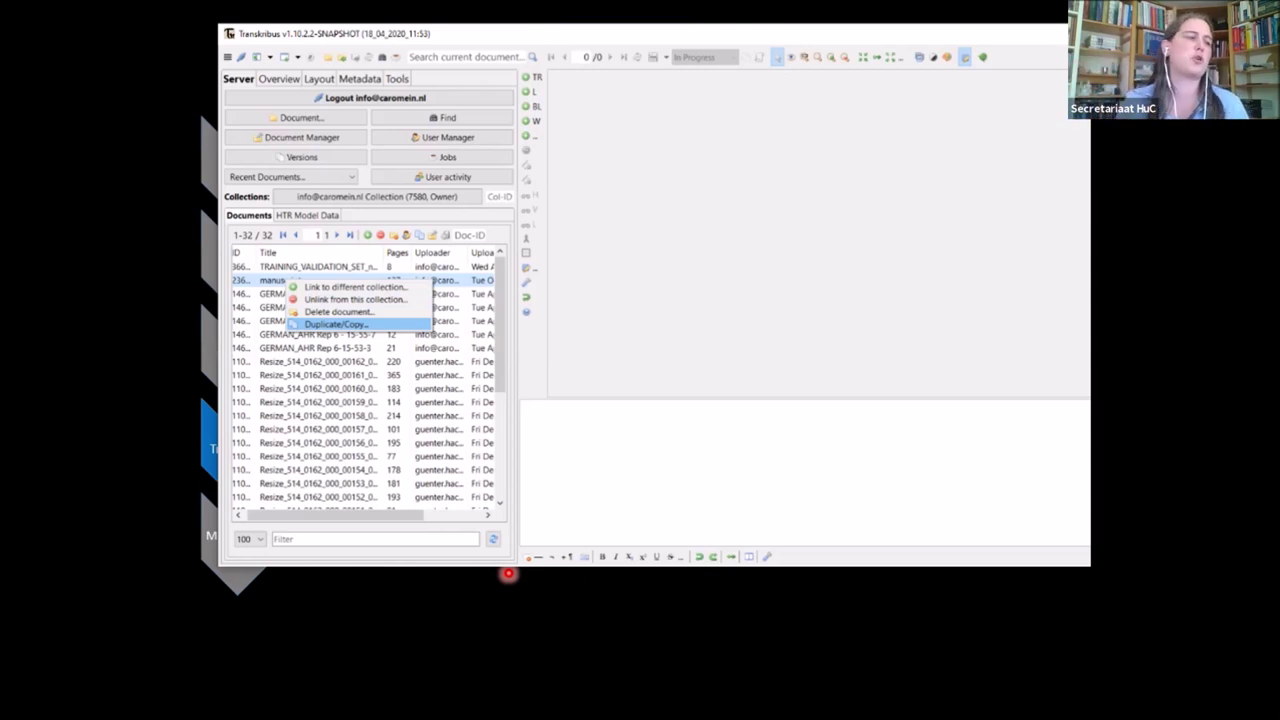
pyautogui.click(508, 574)
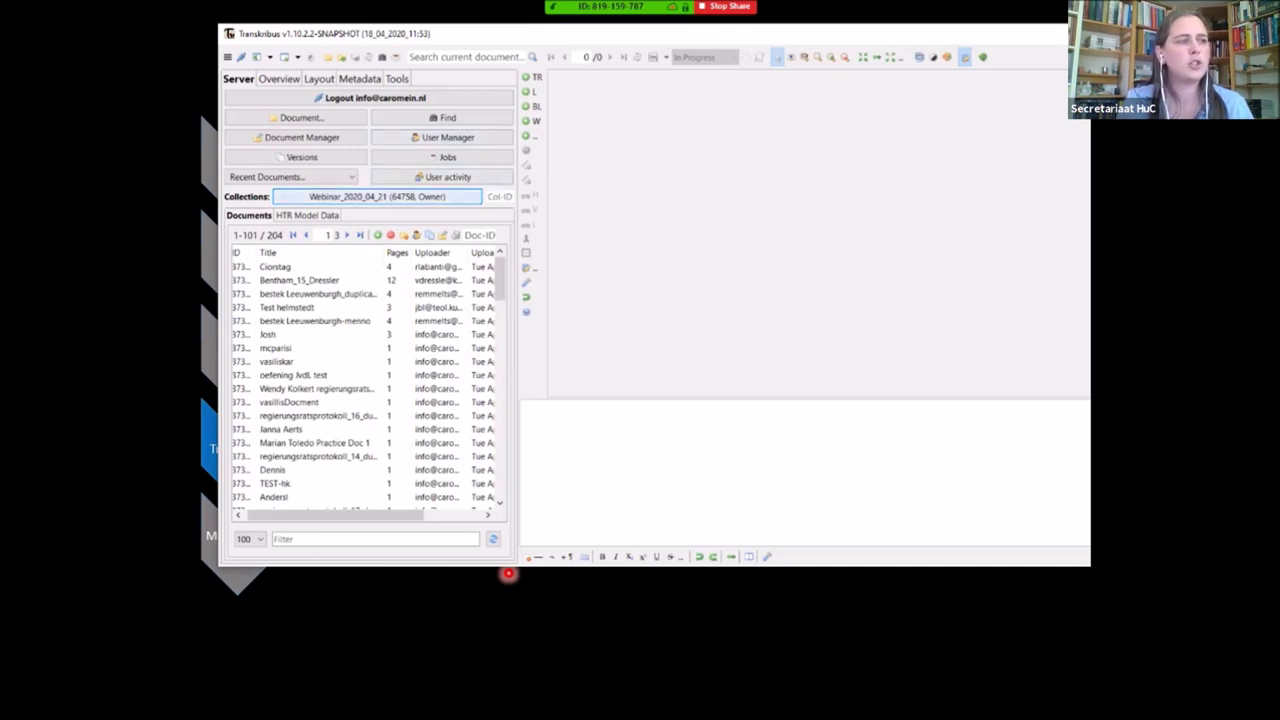
pyautogui.click(376, 196)
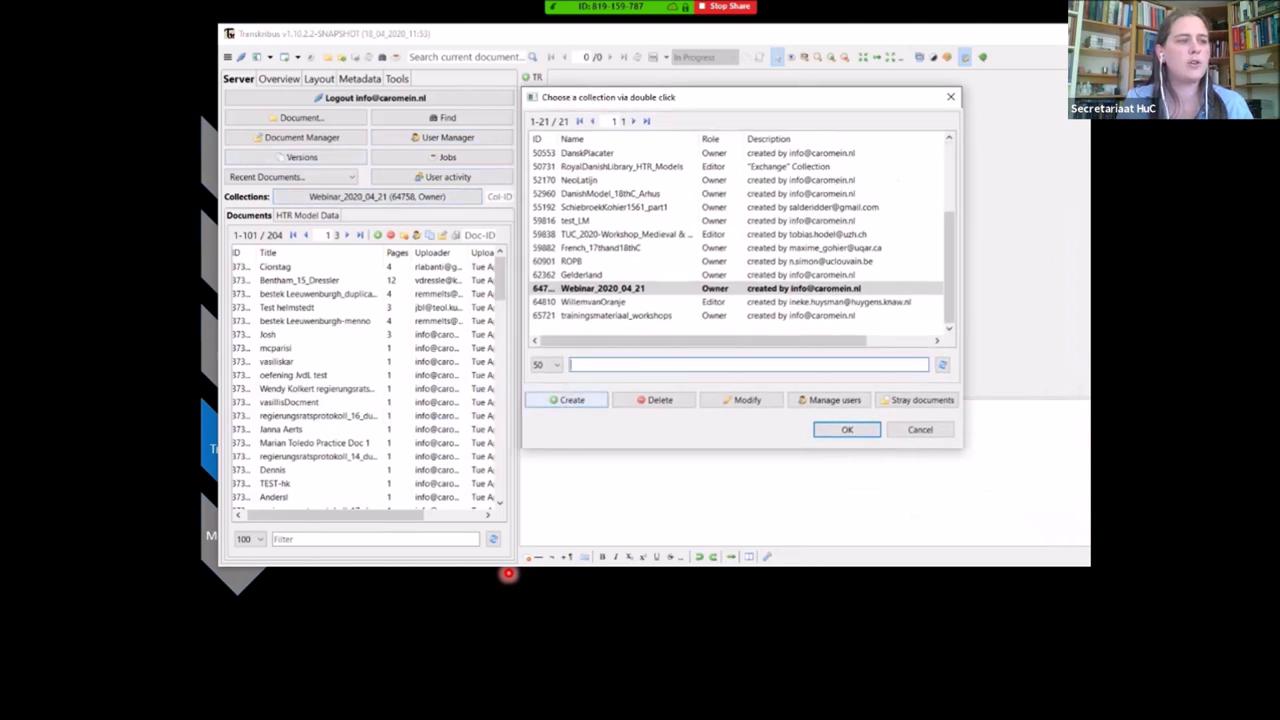
pyautogui.click(566, 399)
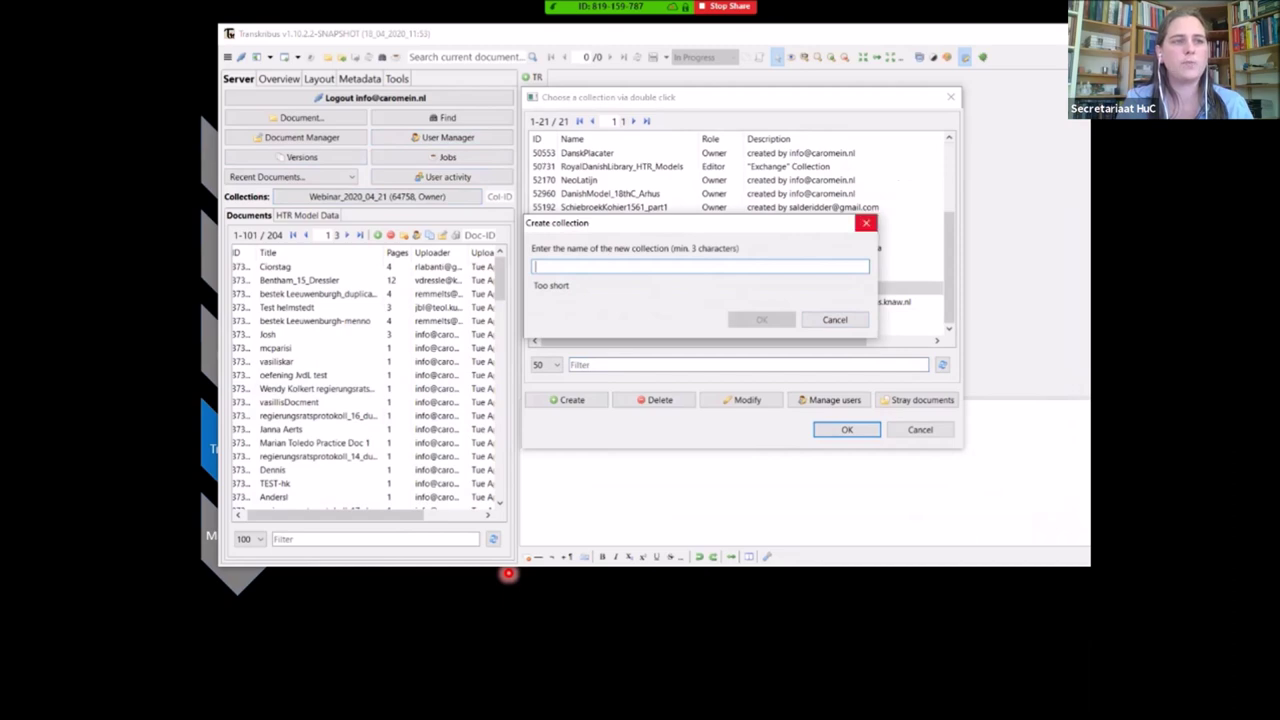
pyautogui.click(866, 222)
pyautogui.click(950, 97)
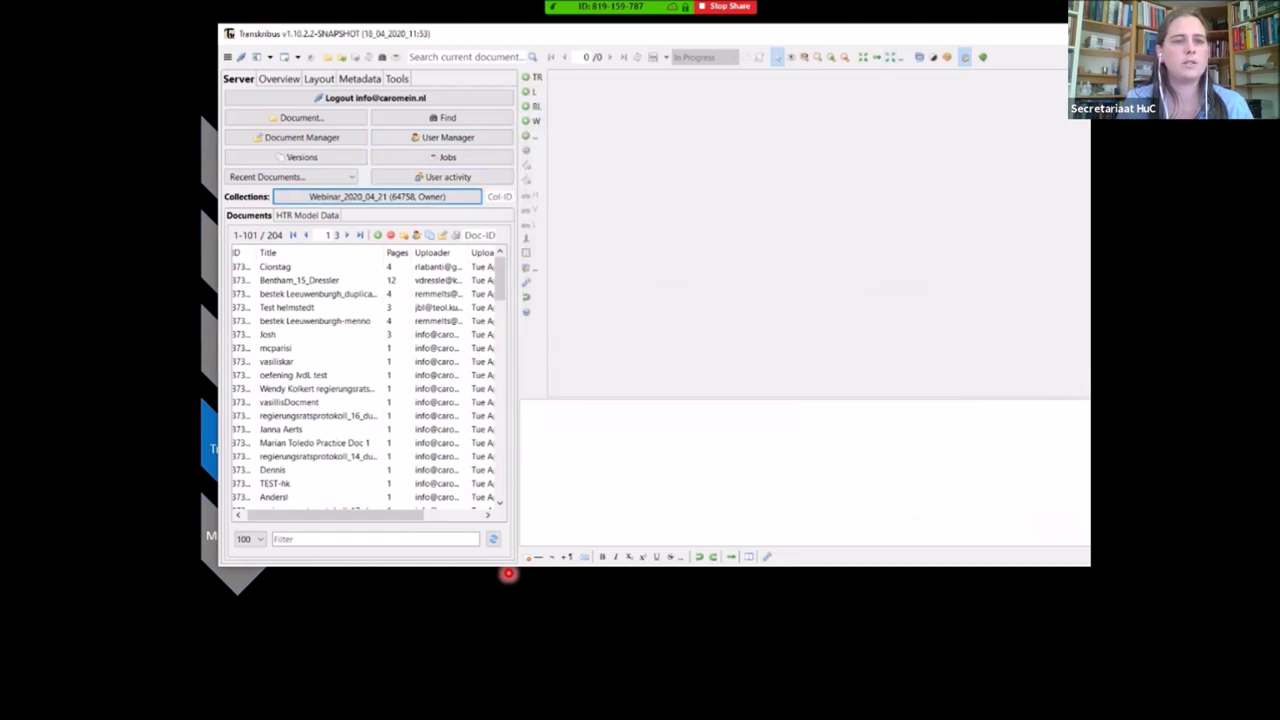
pyautogui.hotkey('alt', 'Tab')
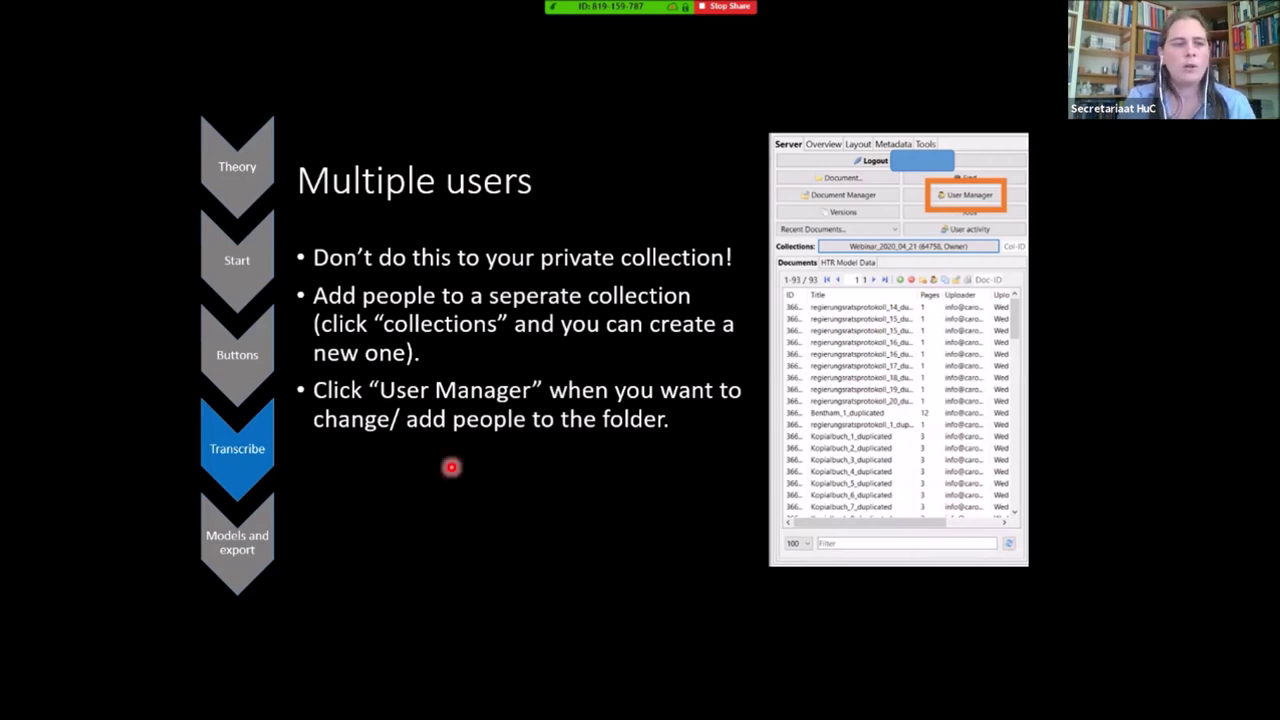
# Advance to the annotated User Manager screenshot slide
pyautogui.press('Right')
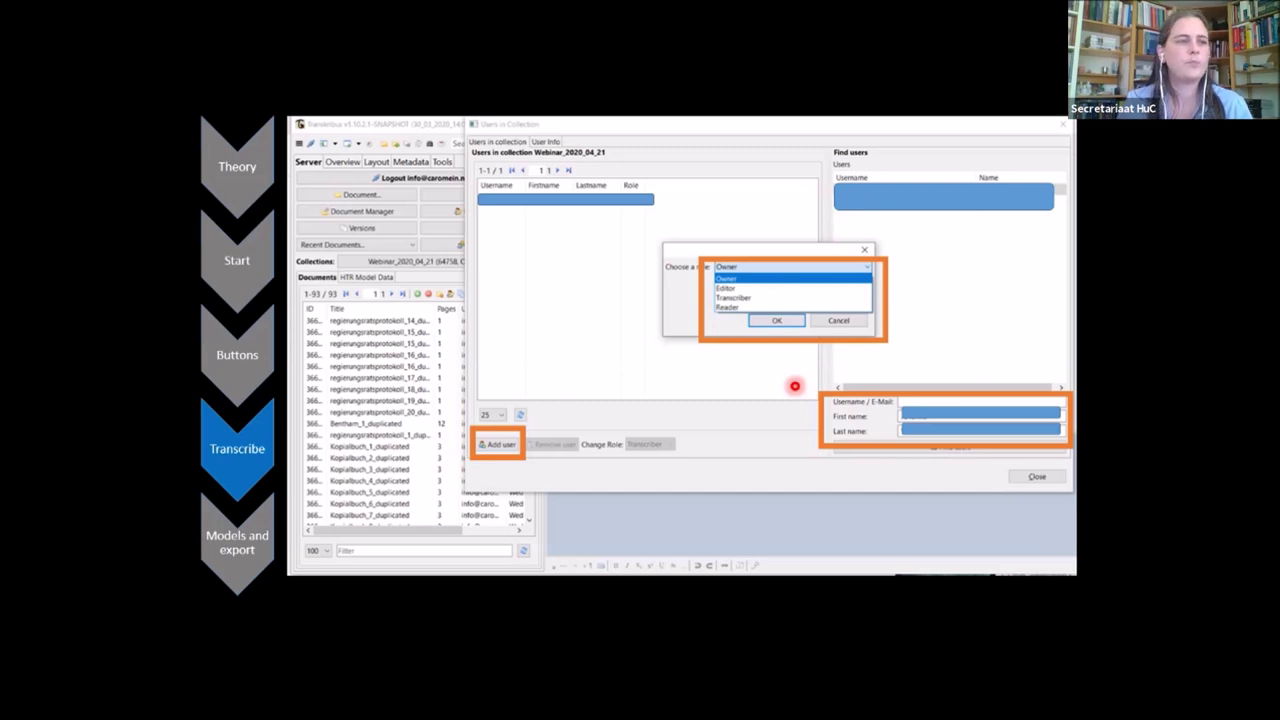
# Advance past the Transcribe section slide to Transcription agreements
pyautogui.press('Right')
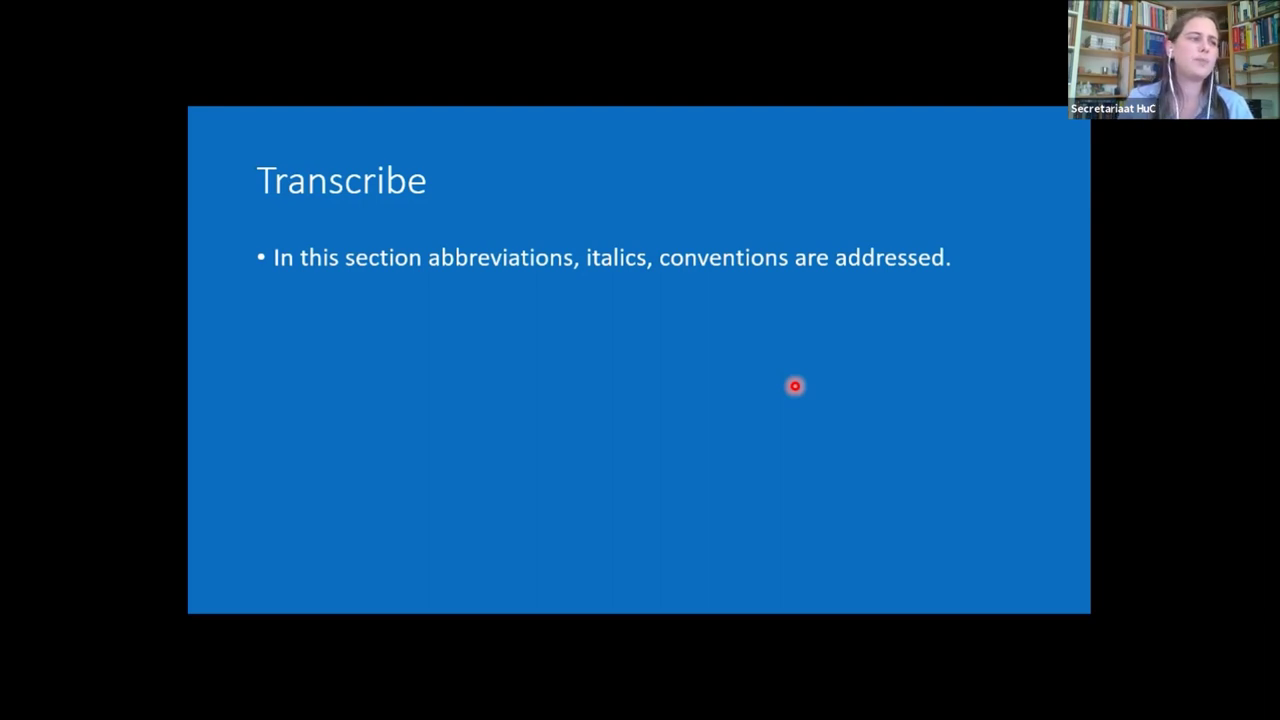
pyautogui.press('Right')
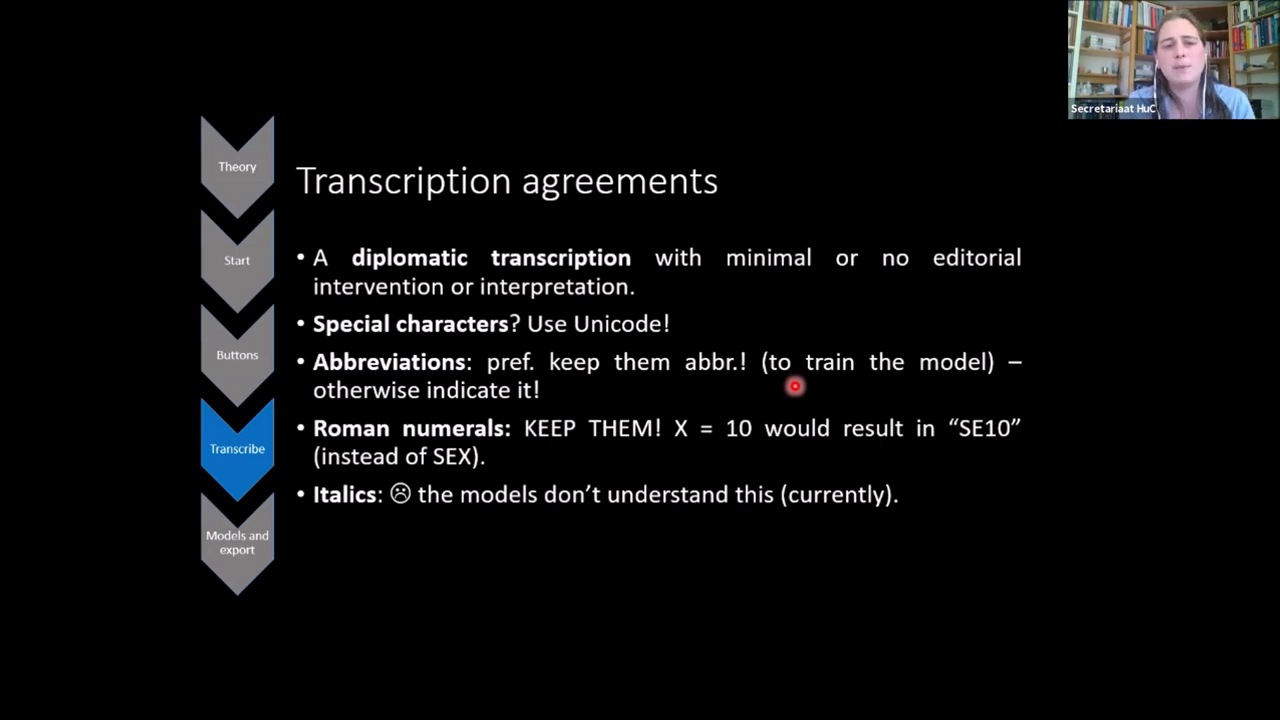
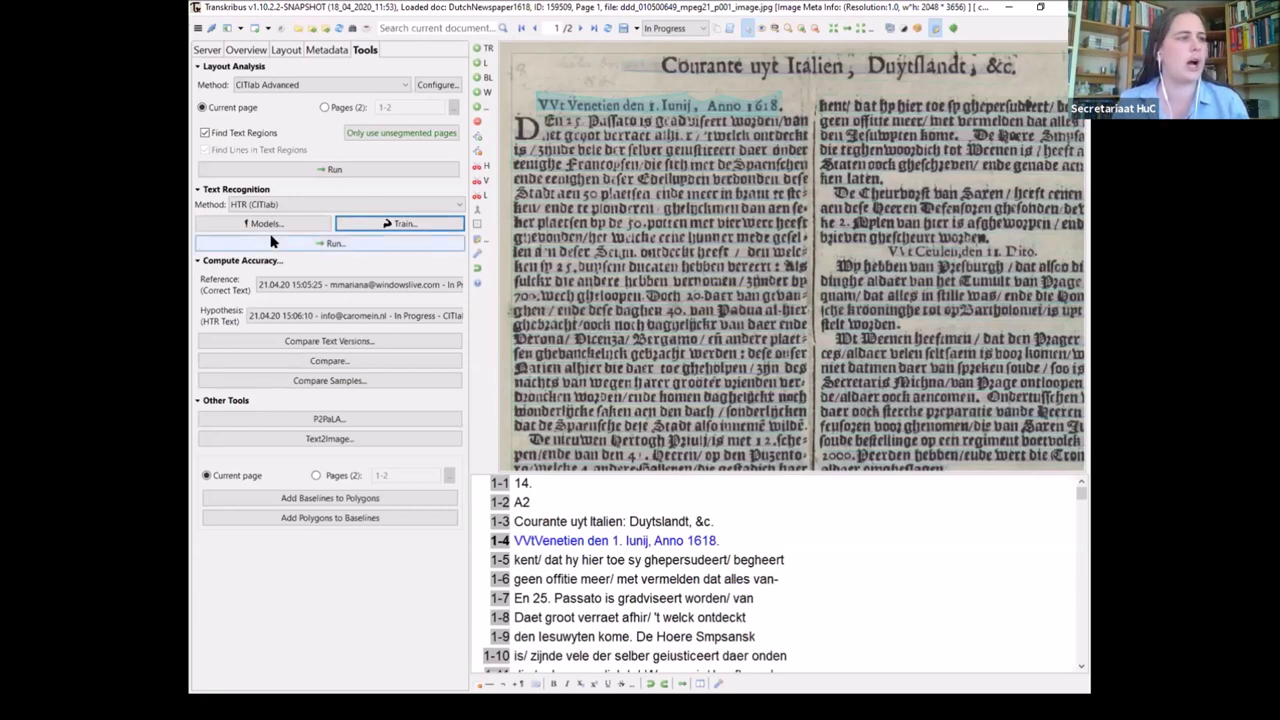
# Show the server, document and collection lists for the DutchNewspaper1618 document
pyautogui.click(209, 50)
pyautogui.click(368, 51)
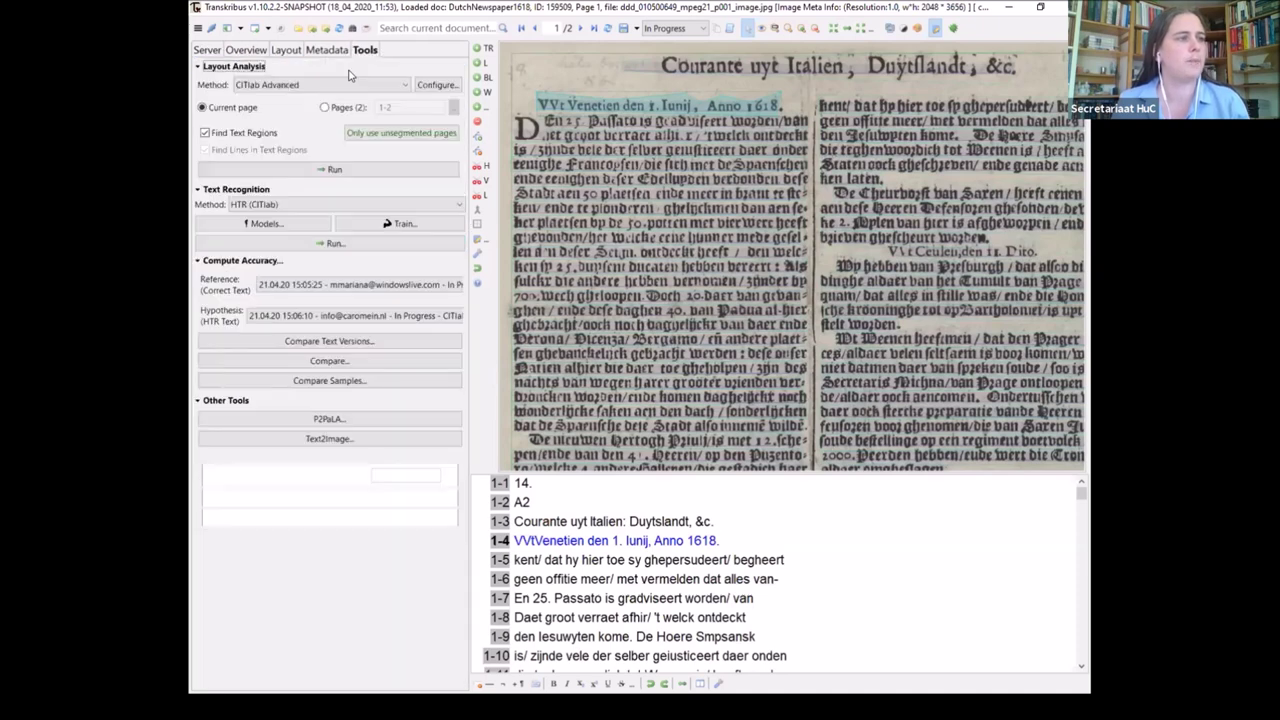
pyautogui.click(263, 223)
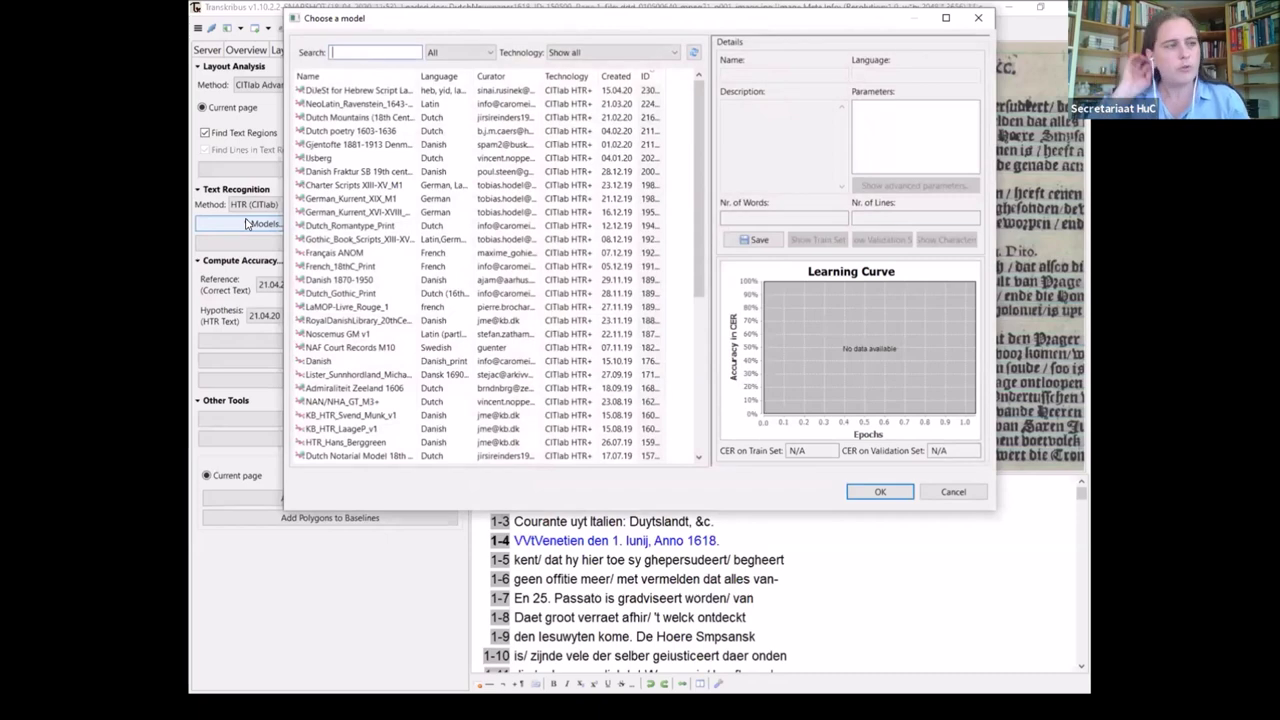
pyautogui.click(460, 52)
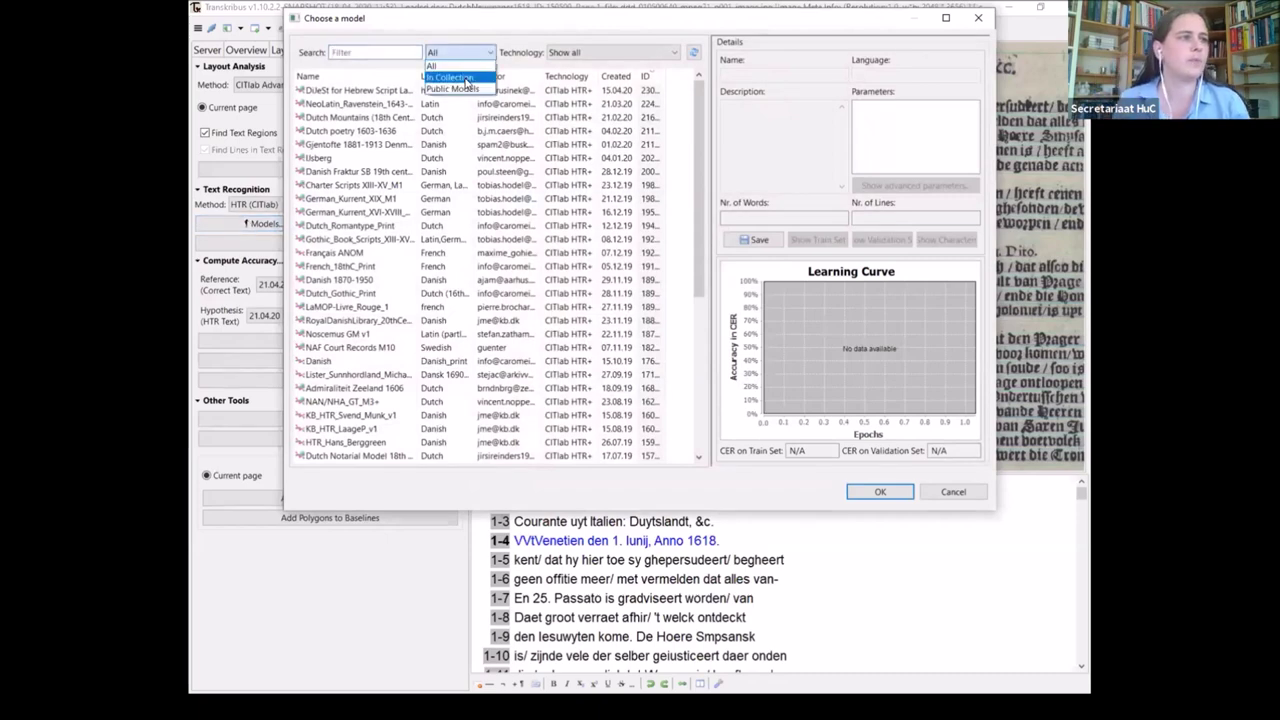
pyautogui.click(450, 77)
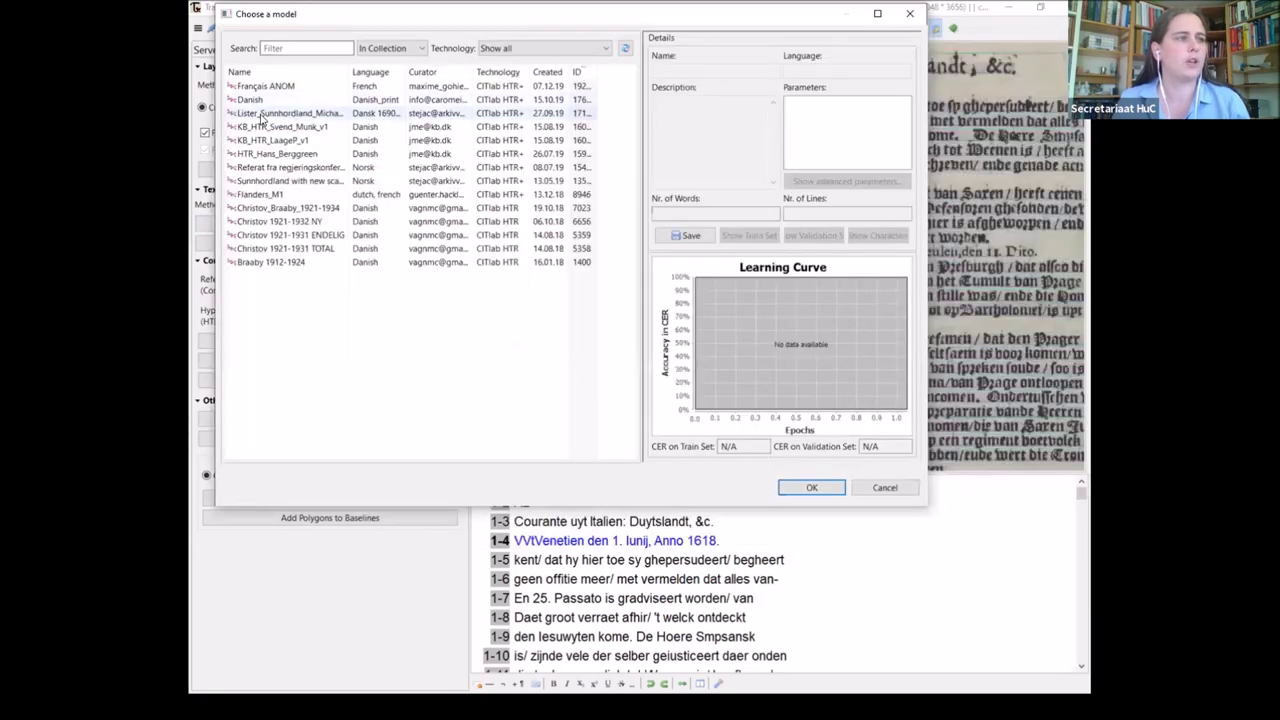
pyautogui.rightClick(262, 117)
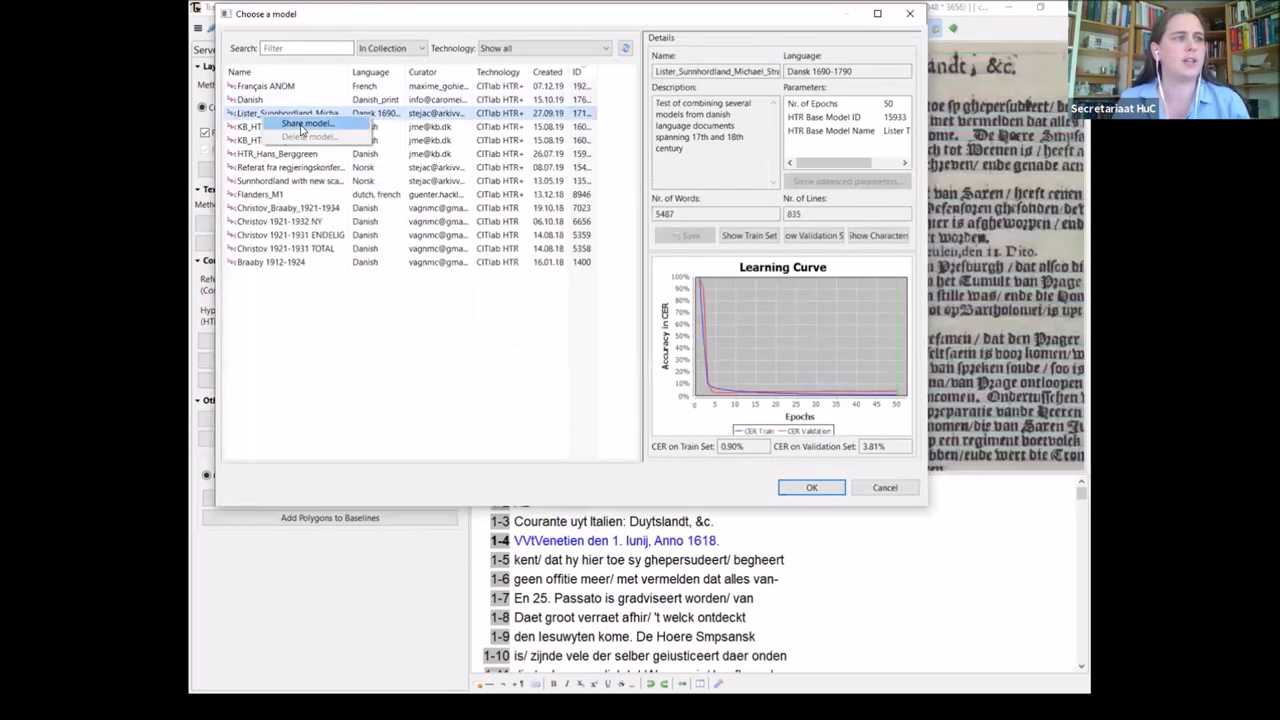
pyautogui.click(301, 124)
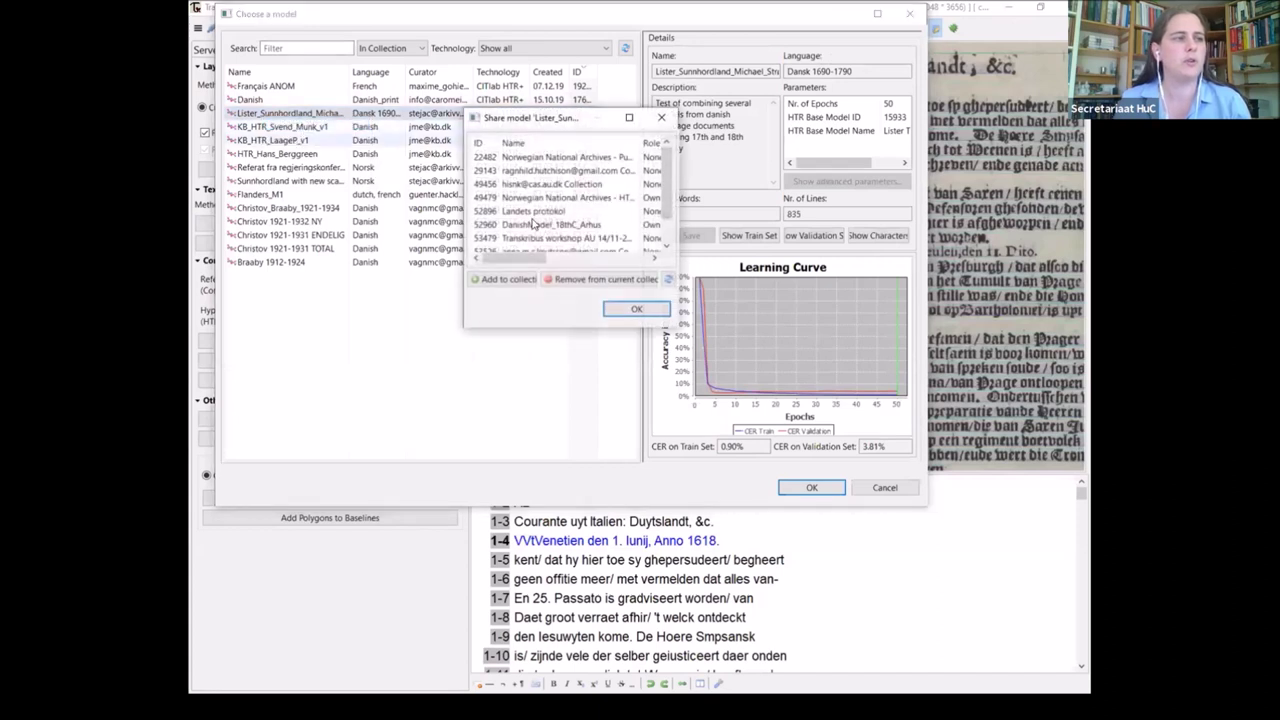
pyautogui.click(500, 280)
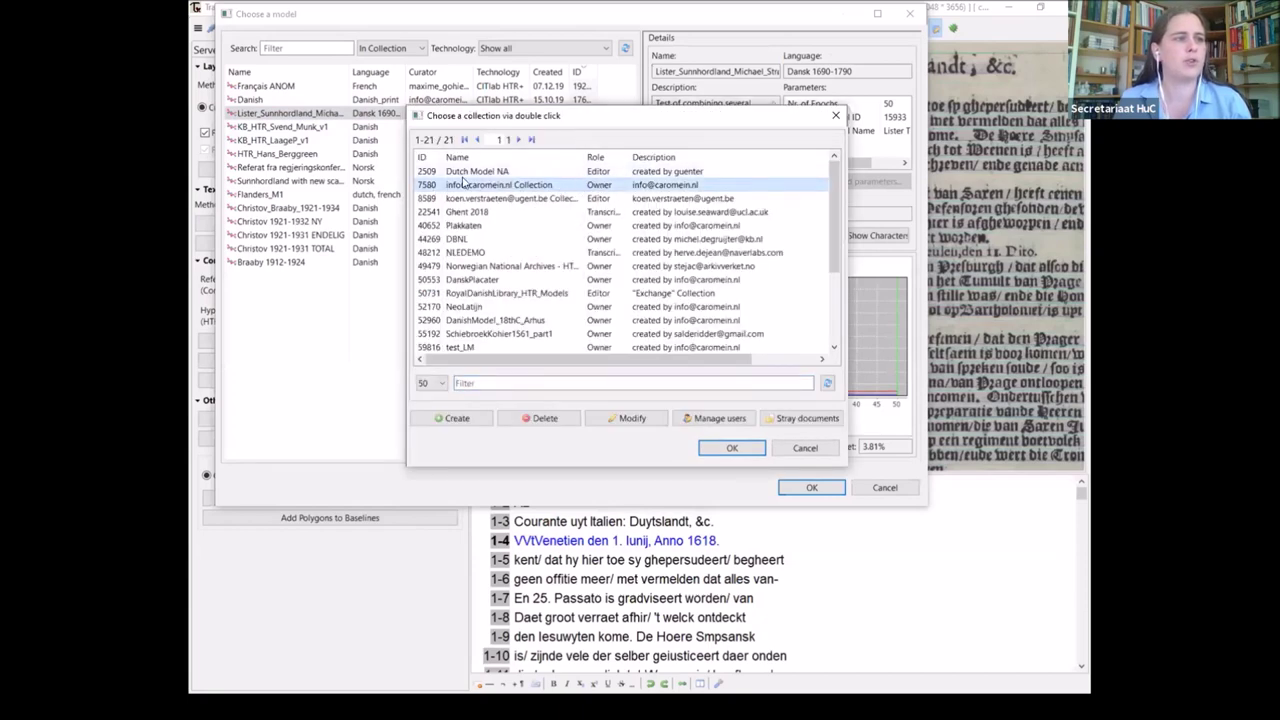
pyautogui.click(496, 188)
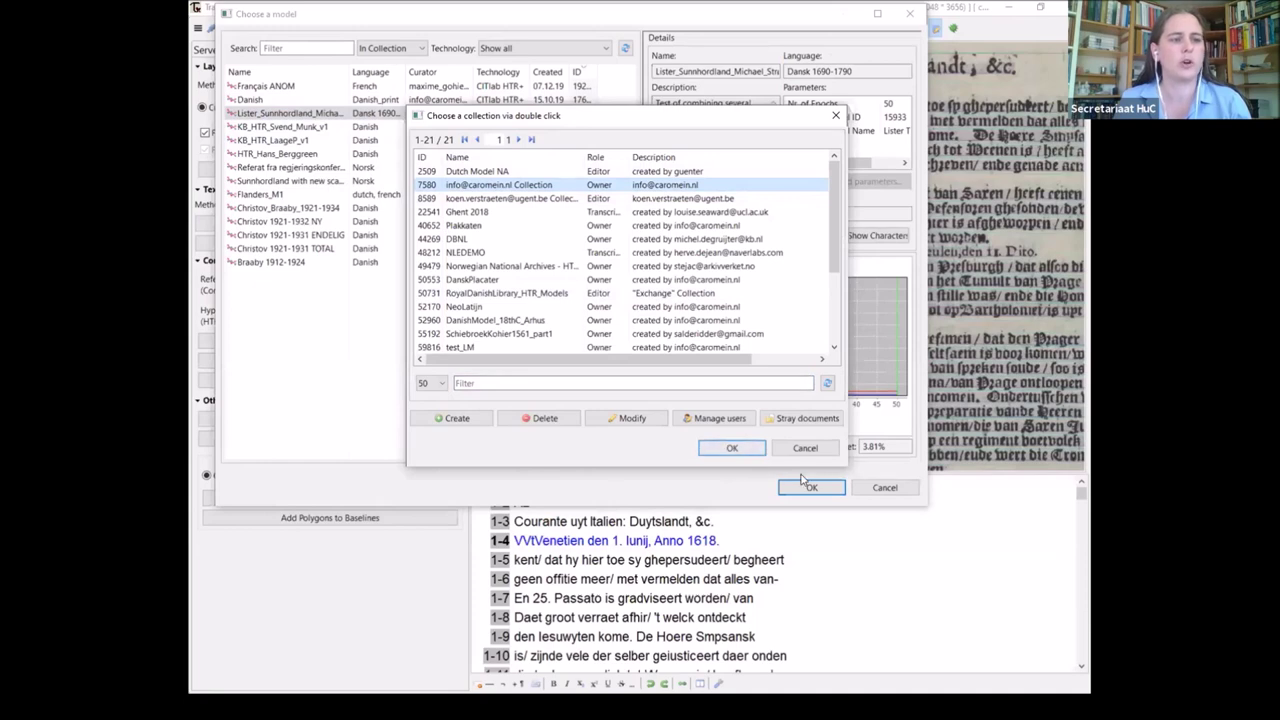
pyautogui.press('Return')
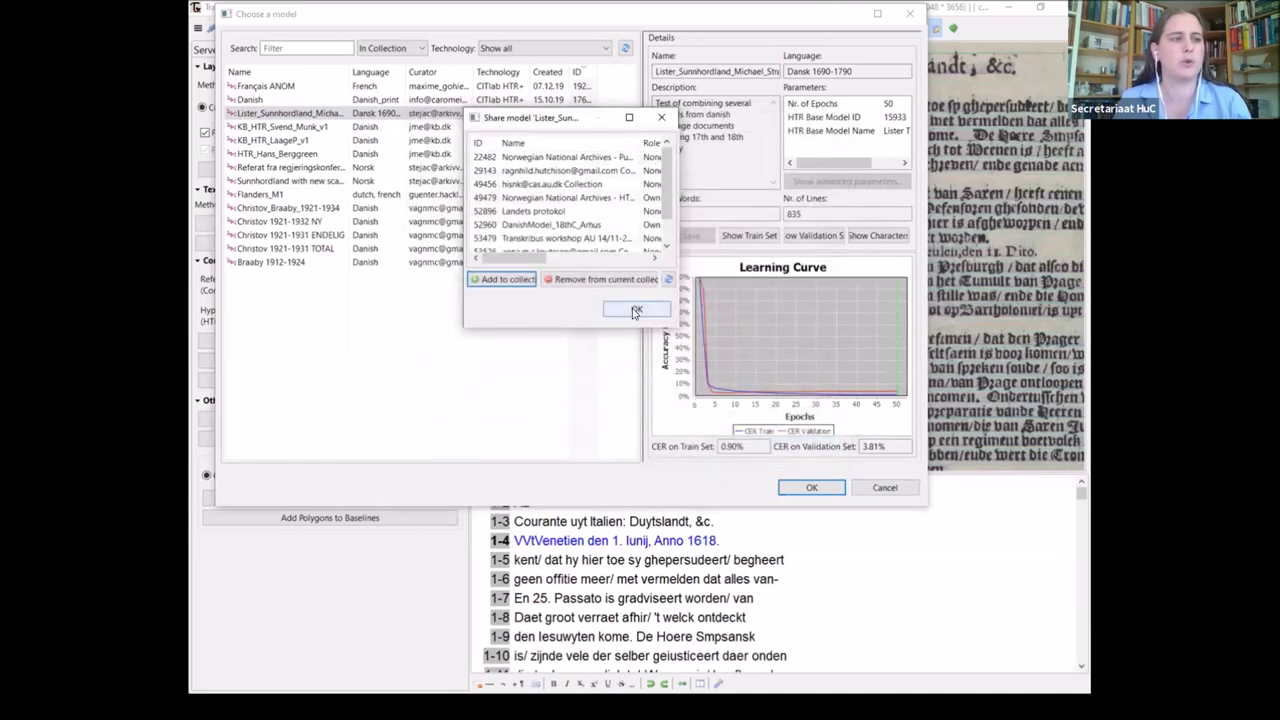
pyautogui.click(636, 311)
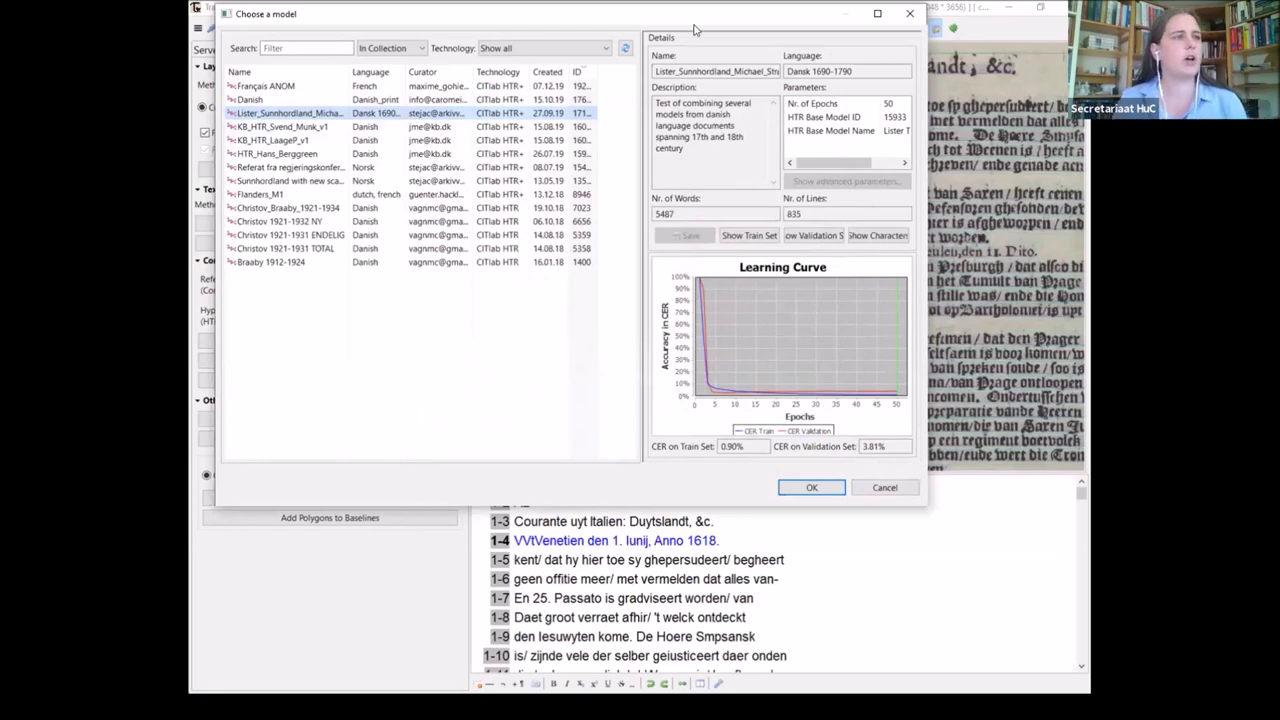
pyautogui.click(909, 13)
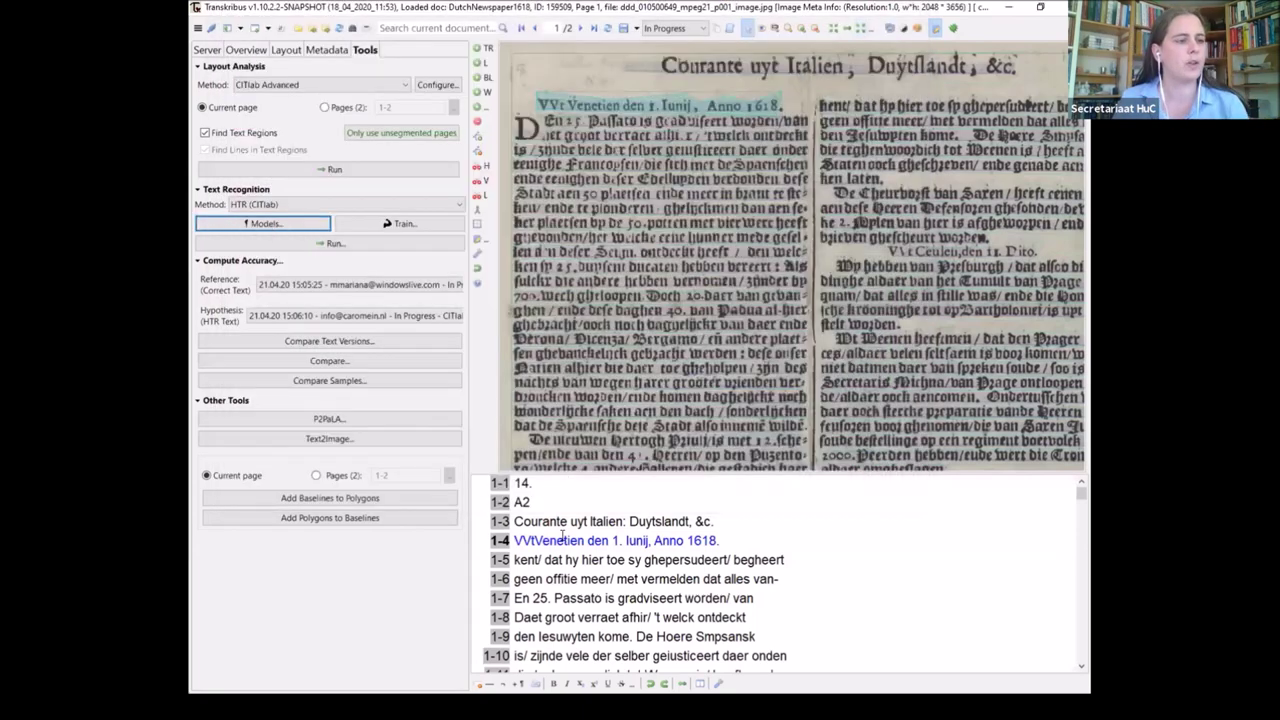
# Select the word Italien on line 1-3 and look at its tagging options
pyautogui.click(603, 522)
pyautogui.doubleClick(603, 522)
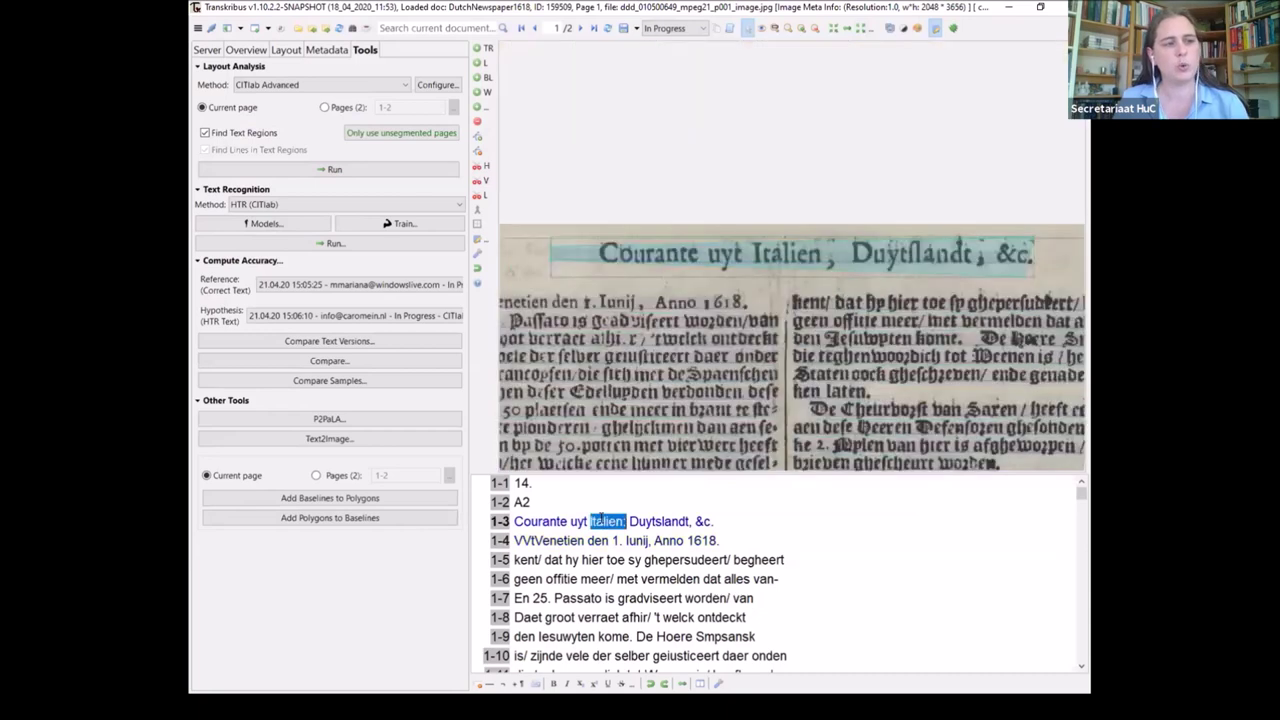
pyautogui.rightClick(603, 523)
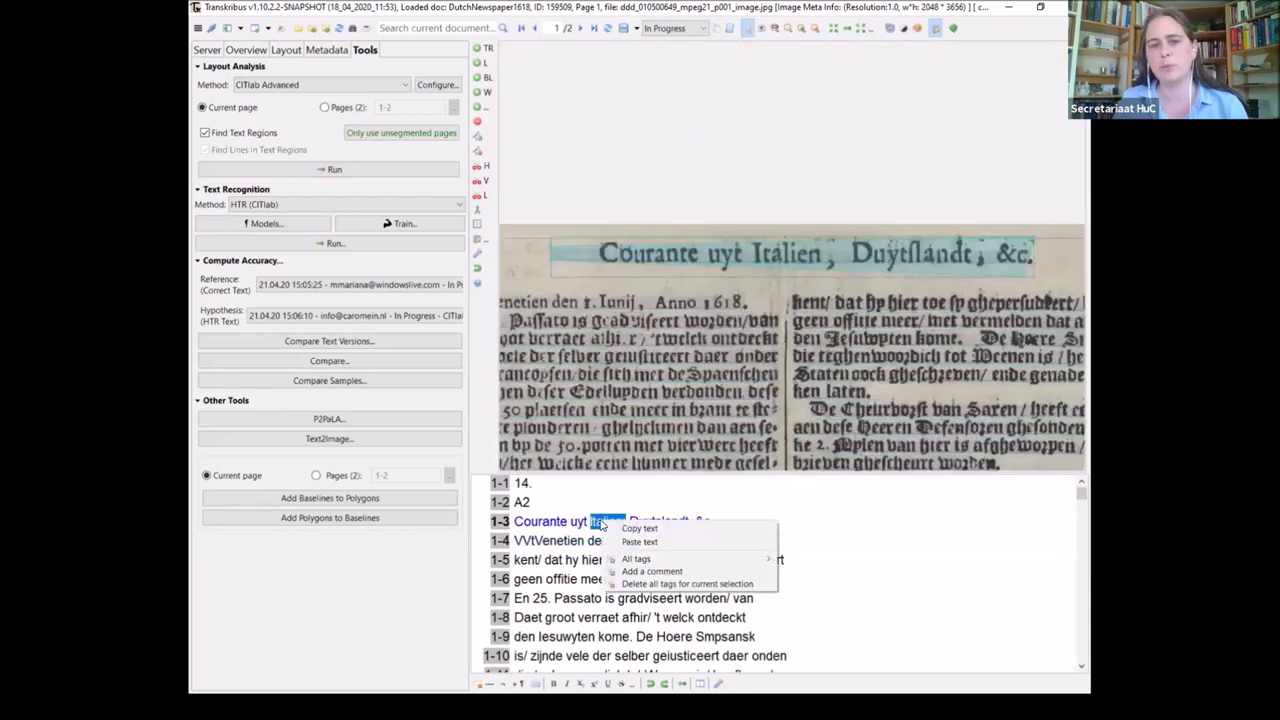
pyautogui.moveTo(648, 563)
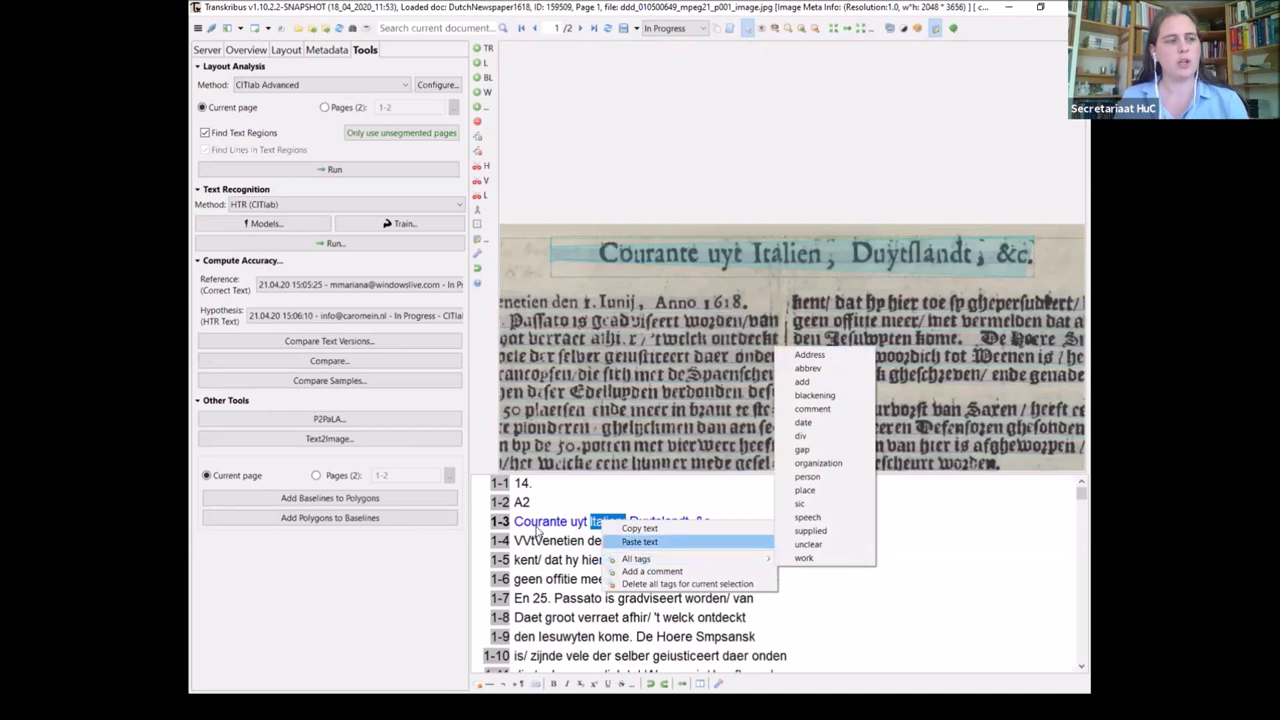
pyautogui.click(577, 521)
# Tag line 1-3 as a place, then bring up the Metadata tab
pyautogui.rightClick(604, 518)
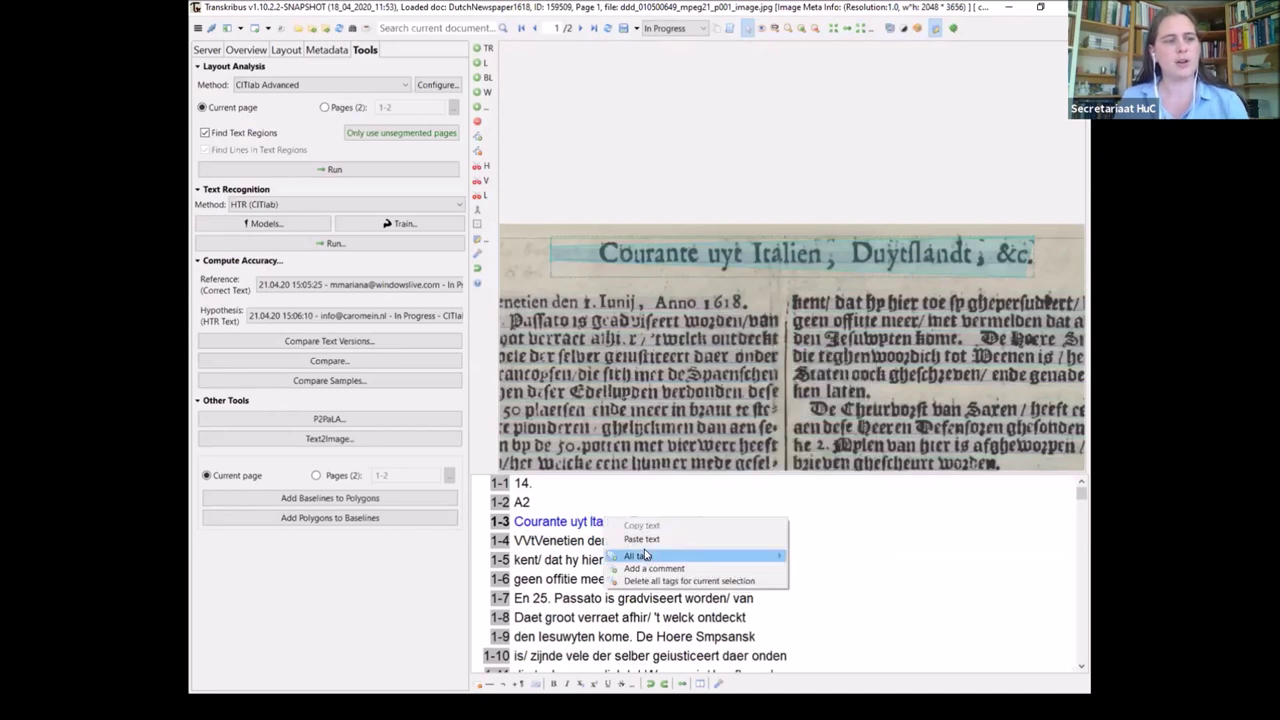
pyautogui.moveTo(698, 557)
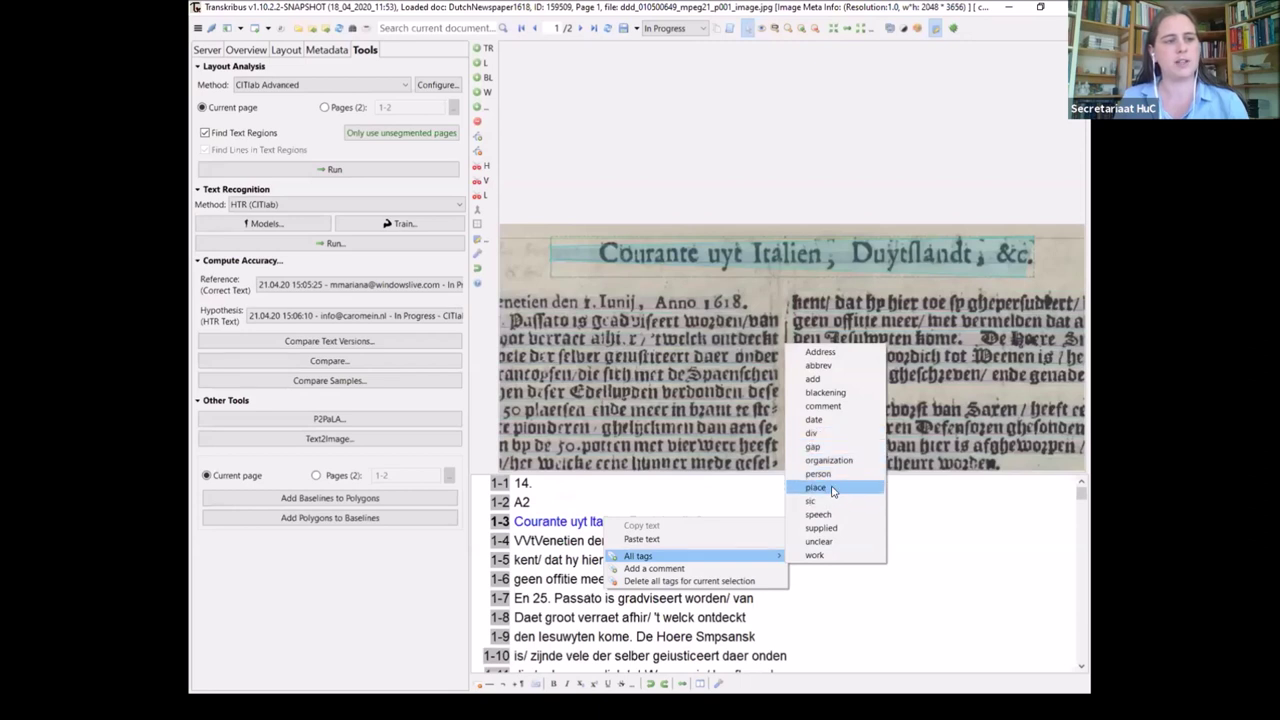
pyautogui.click(834, 490)
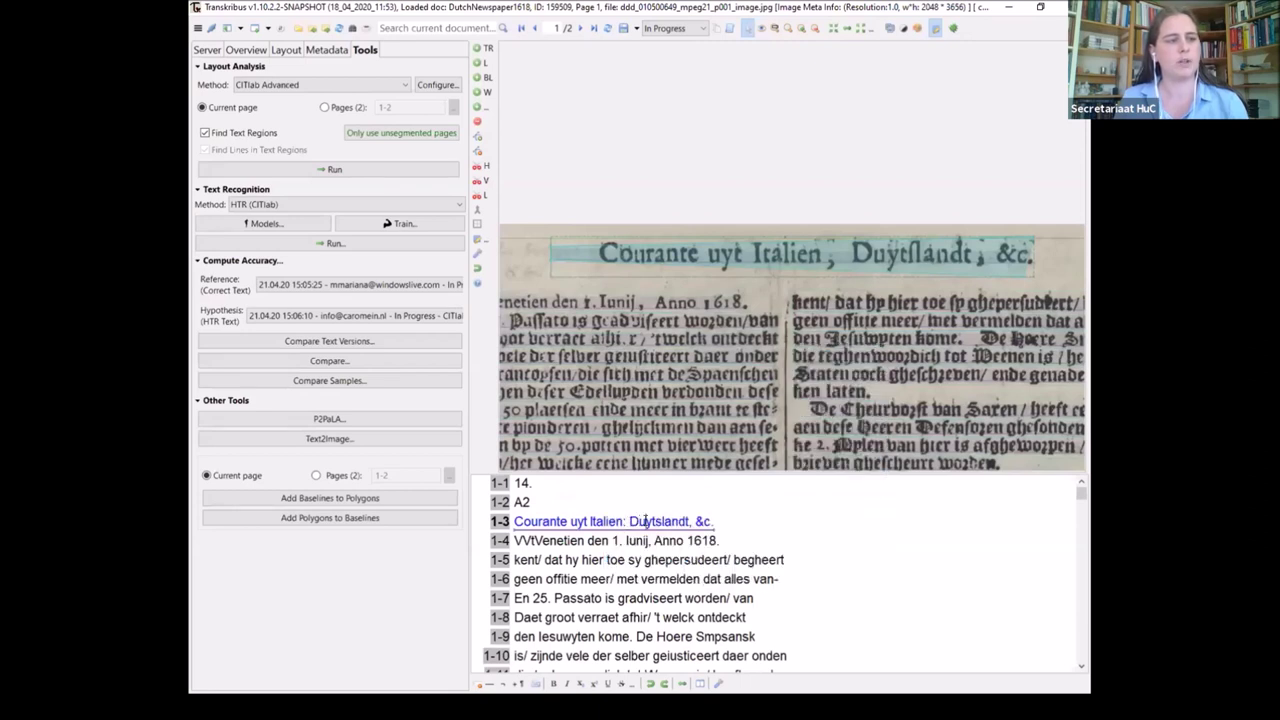
pyautogui.click(327, 49)
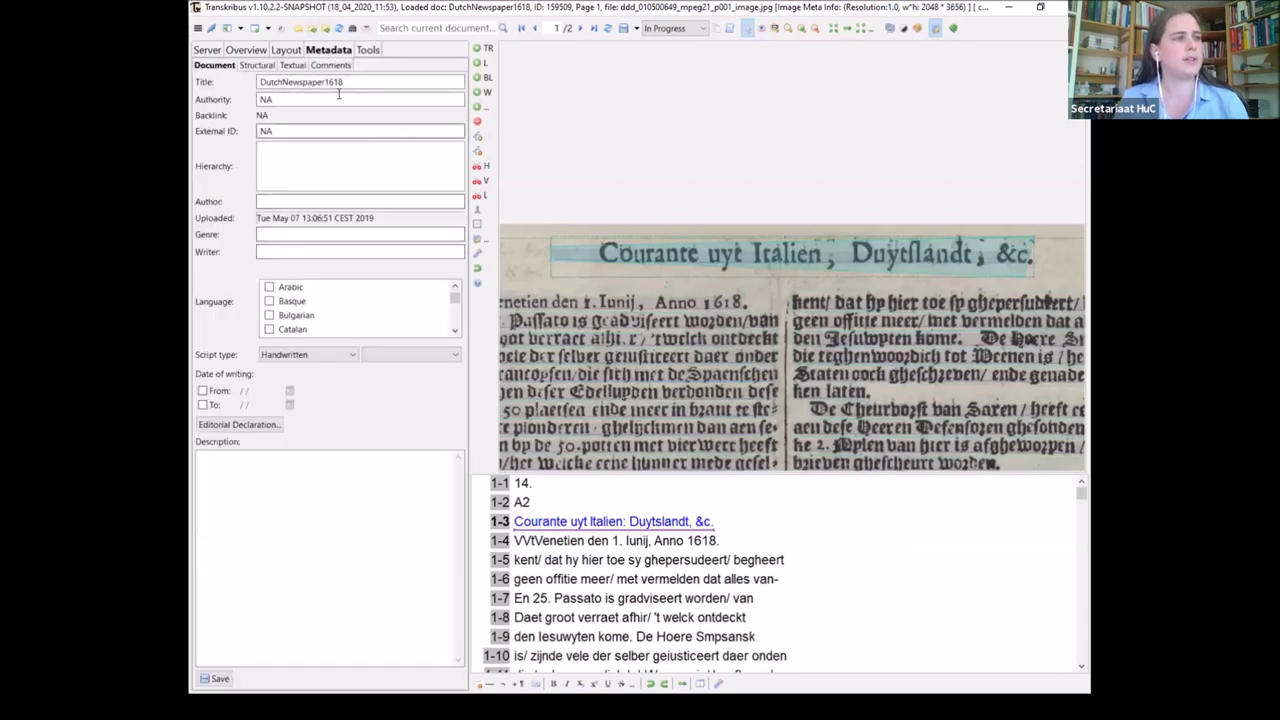
pyautogui.click(257, 65)
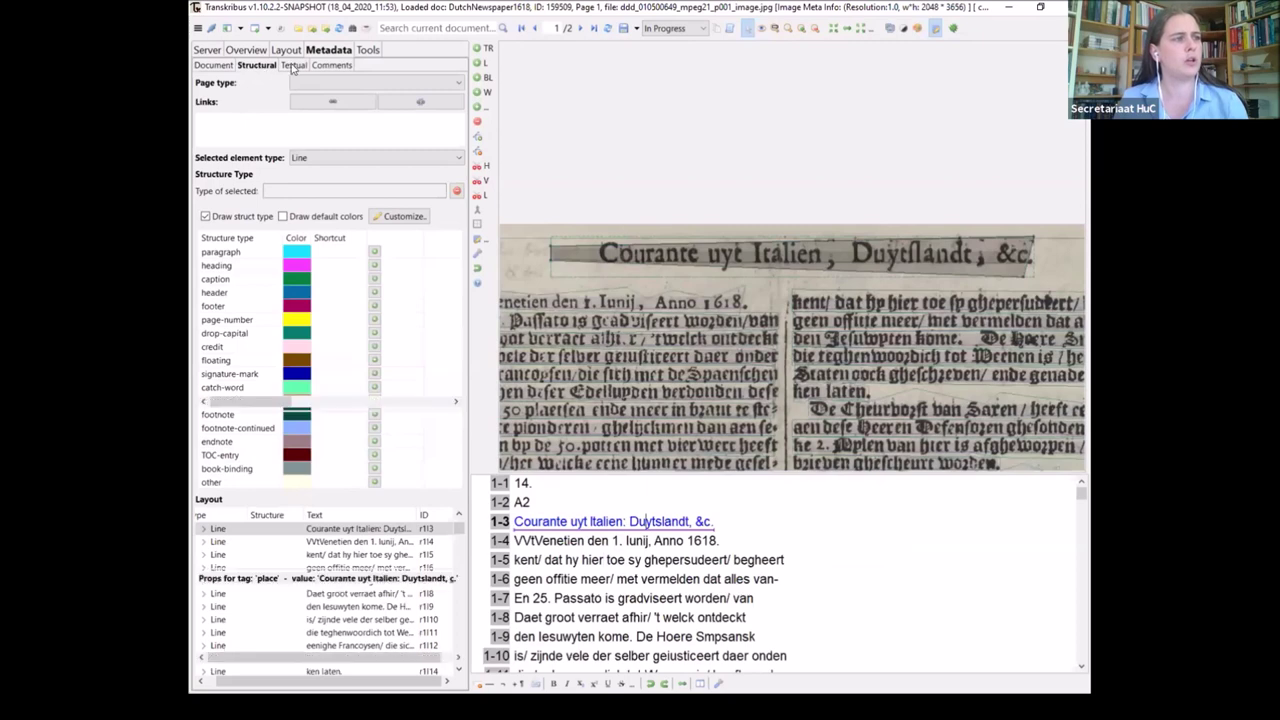
# Show the transcript's Textual tags and select the word Passato in line 1-7
pyautogui.click(292, 65)
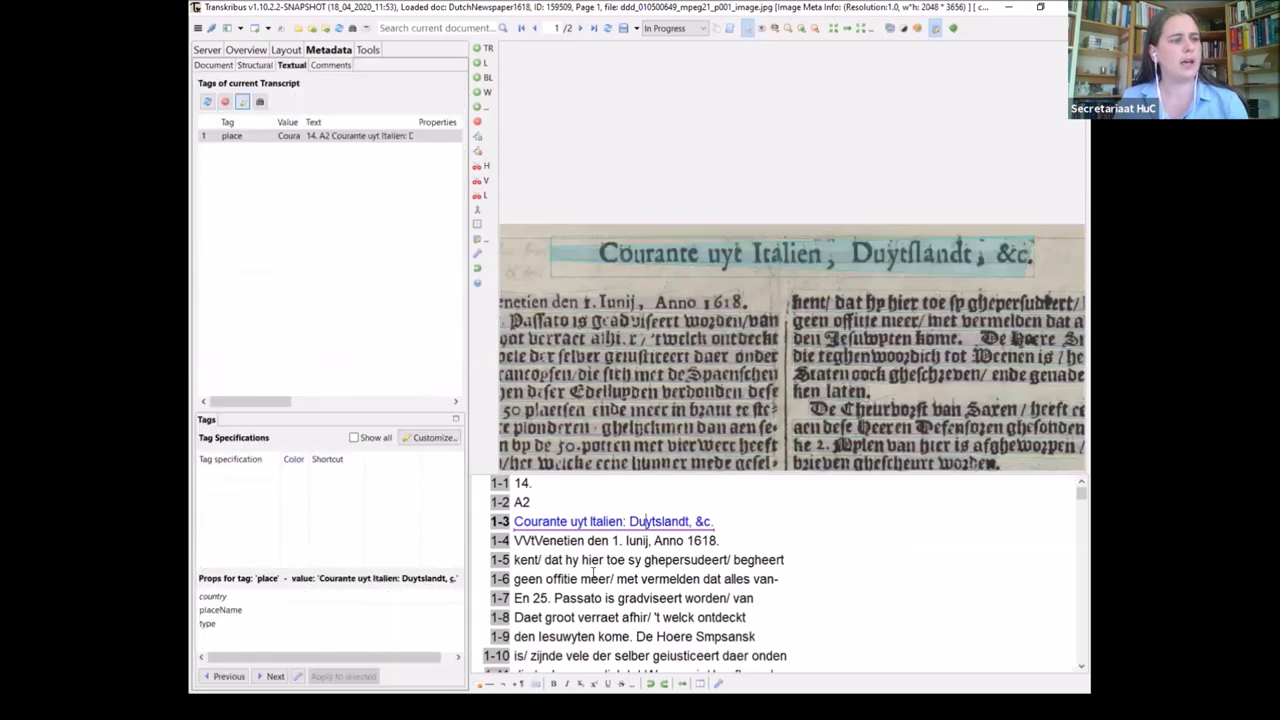
pyautogui.click(569, 597)
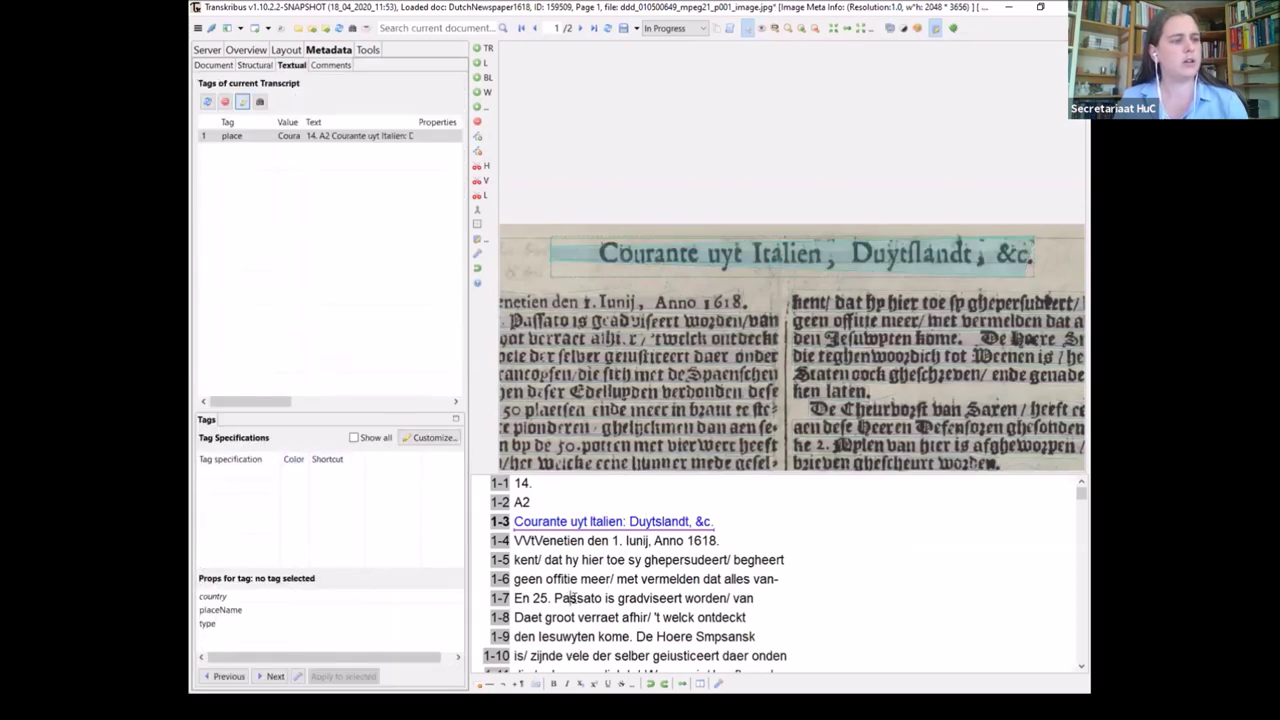
pyautogui.doubleClick(569, 597)
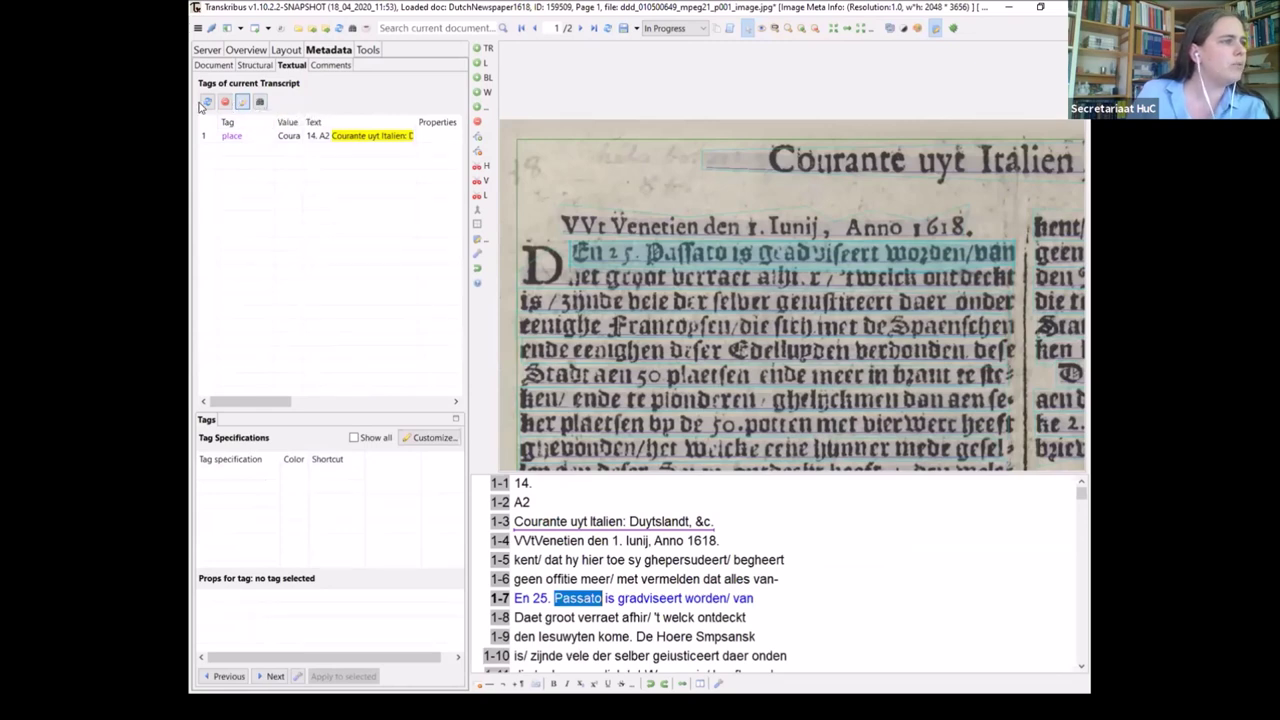
# Toggle the Tag Specifications panel, open and close Customize..., and reselect line 1-3
pyautogui.click(242, 103)
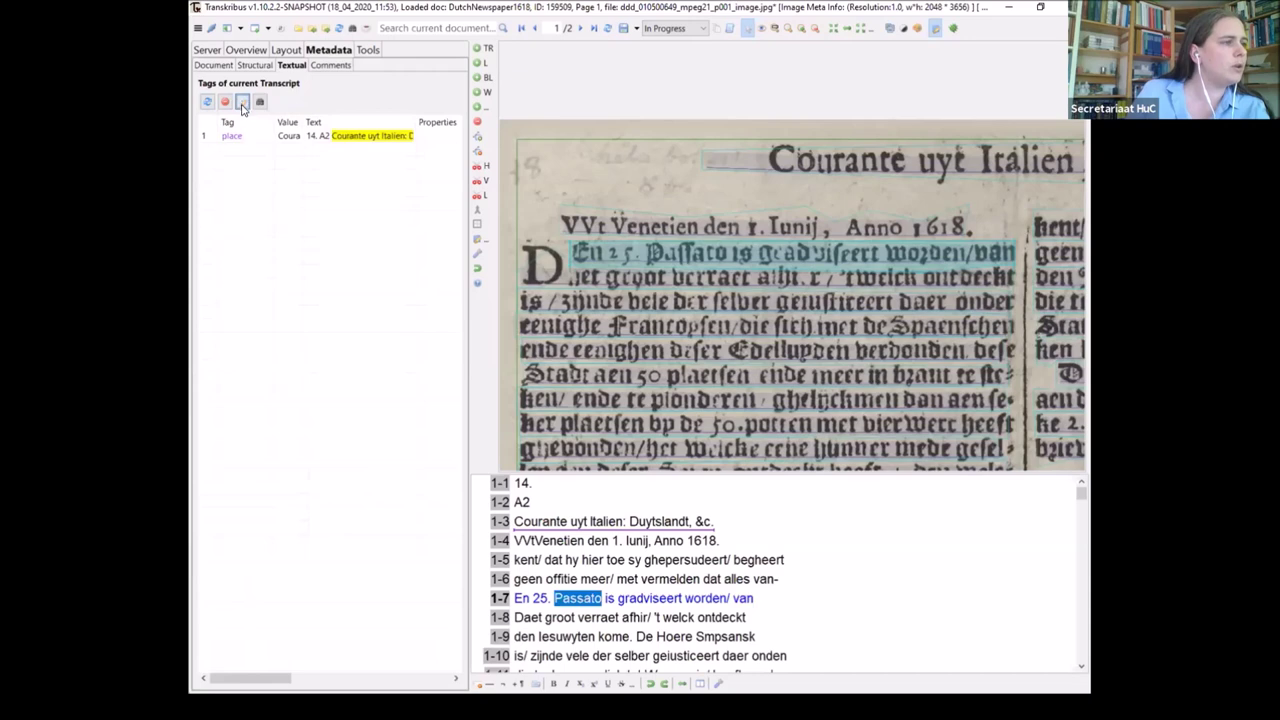
pyautogui.click(243, 104)
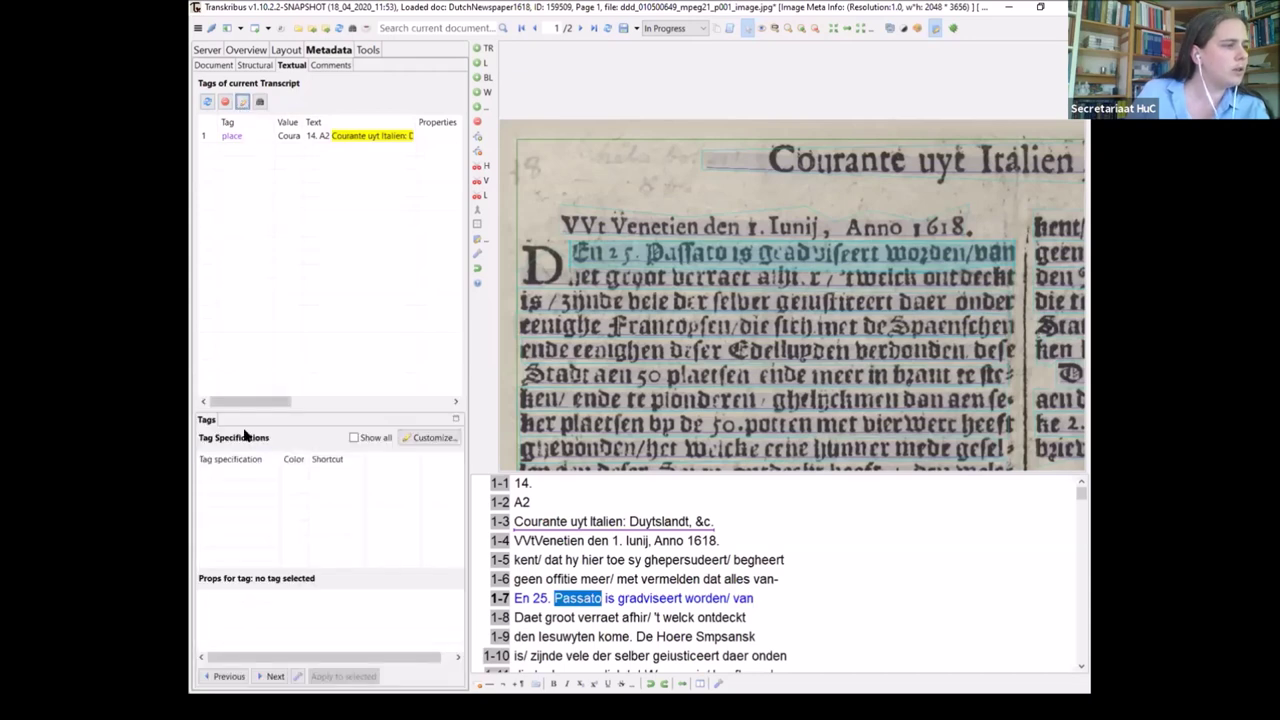
pyautogui.click(425, 438)
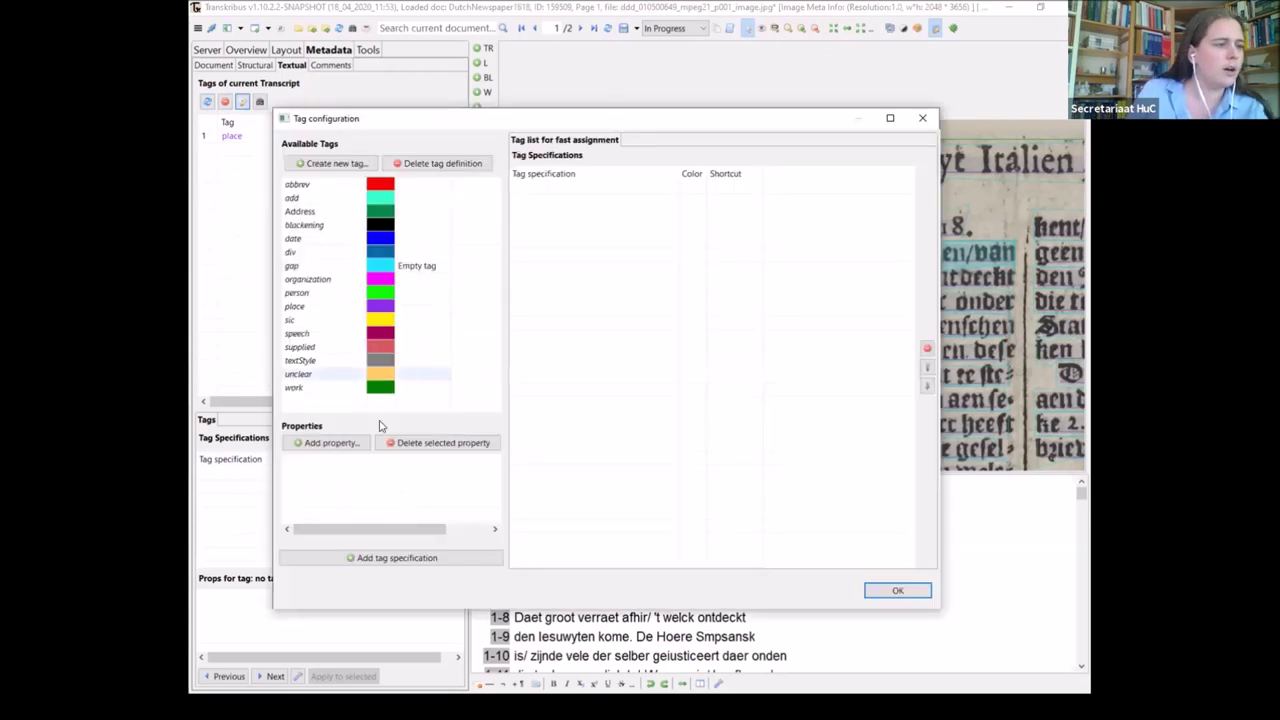
pyautogui.click(889, 591)
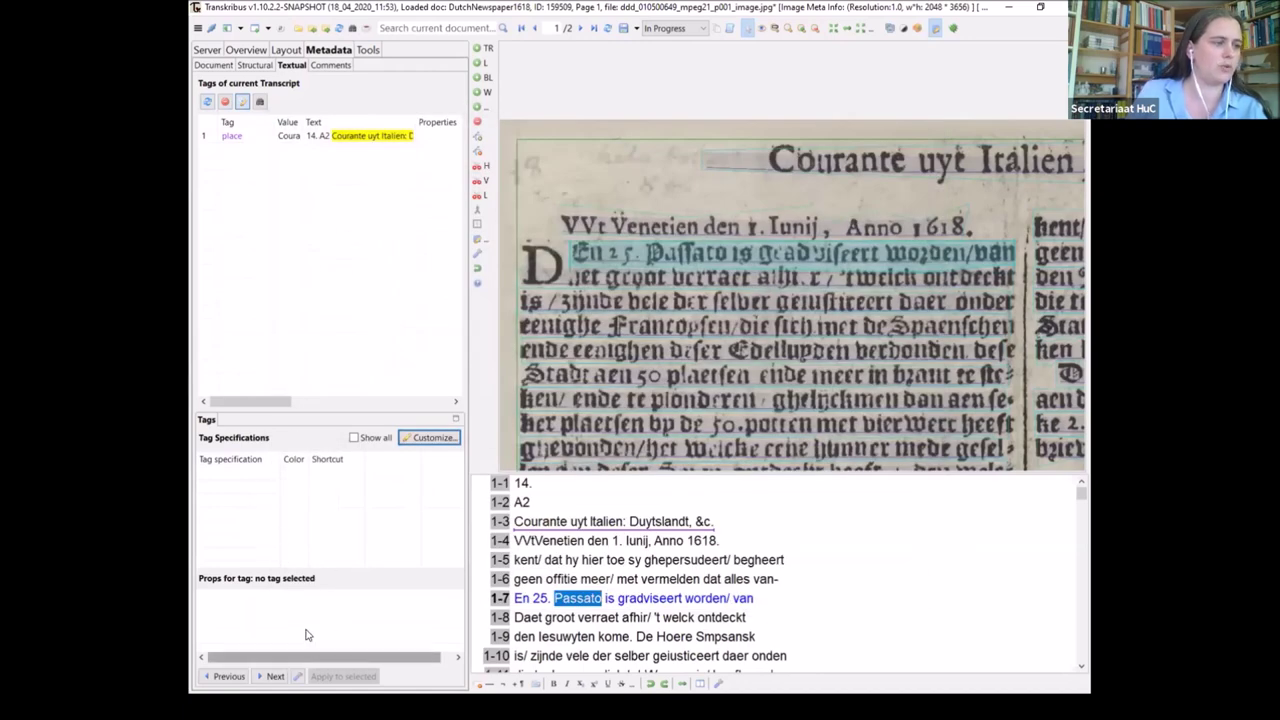
pyautogui.click(583, 522)
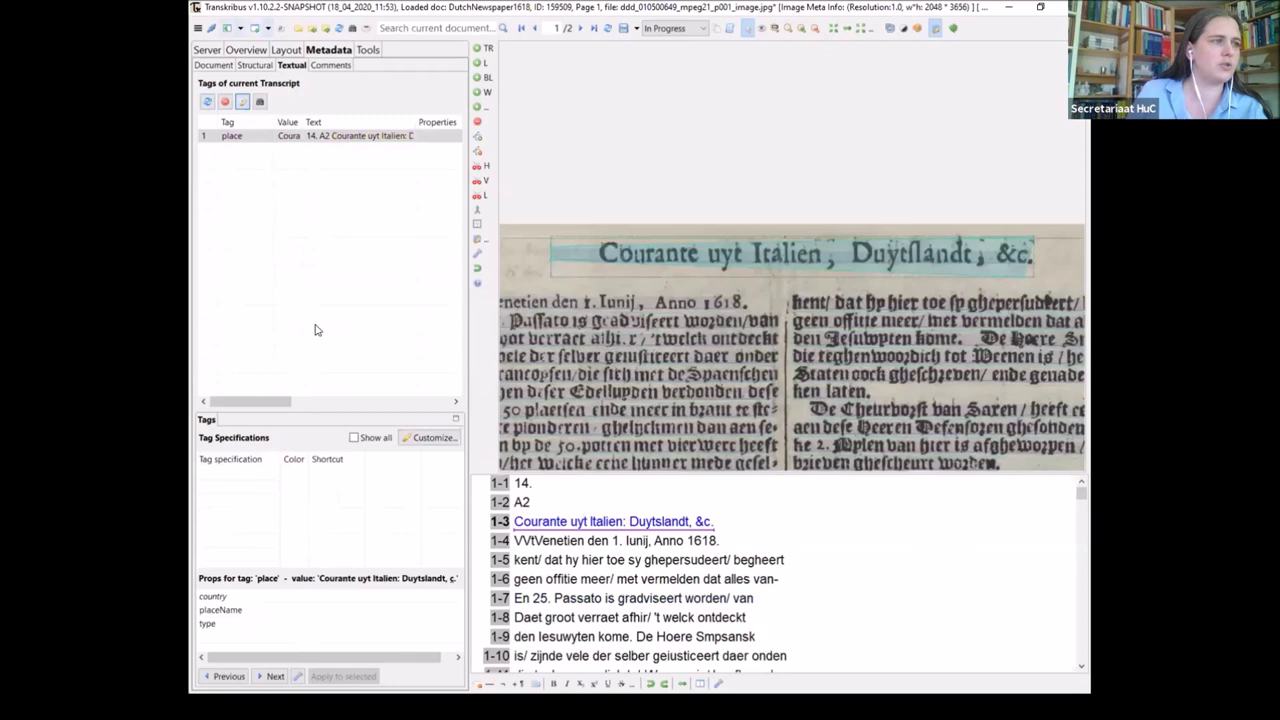
# Select the word hier in line 1-5 and view its tagging options
pyautogui.doubleClick(590, 560)
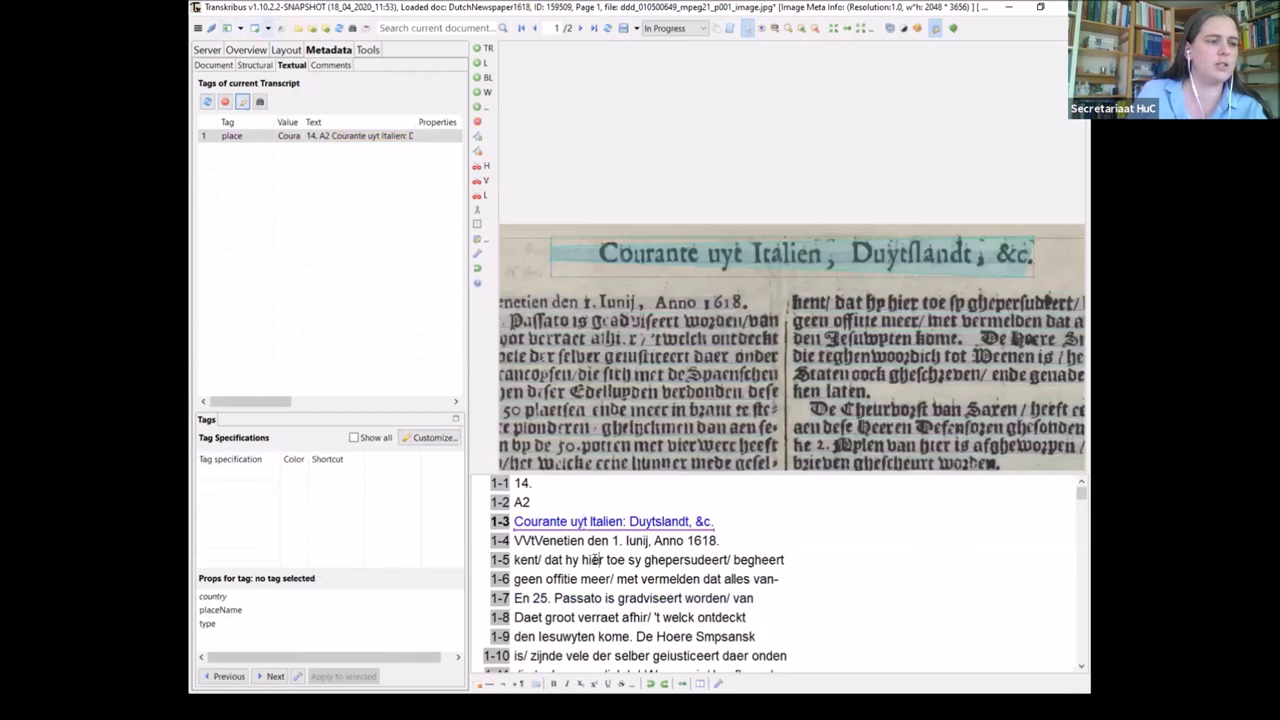
pyautogui.rightClick(598, 561)
pyautogui.moveTo(735, 599)
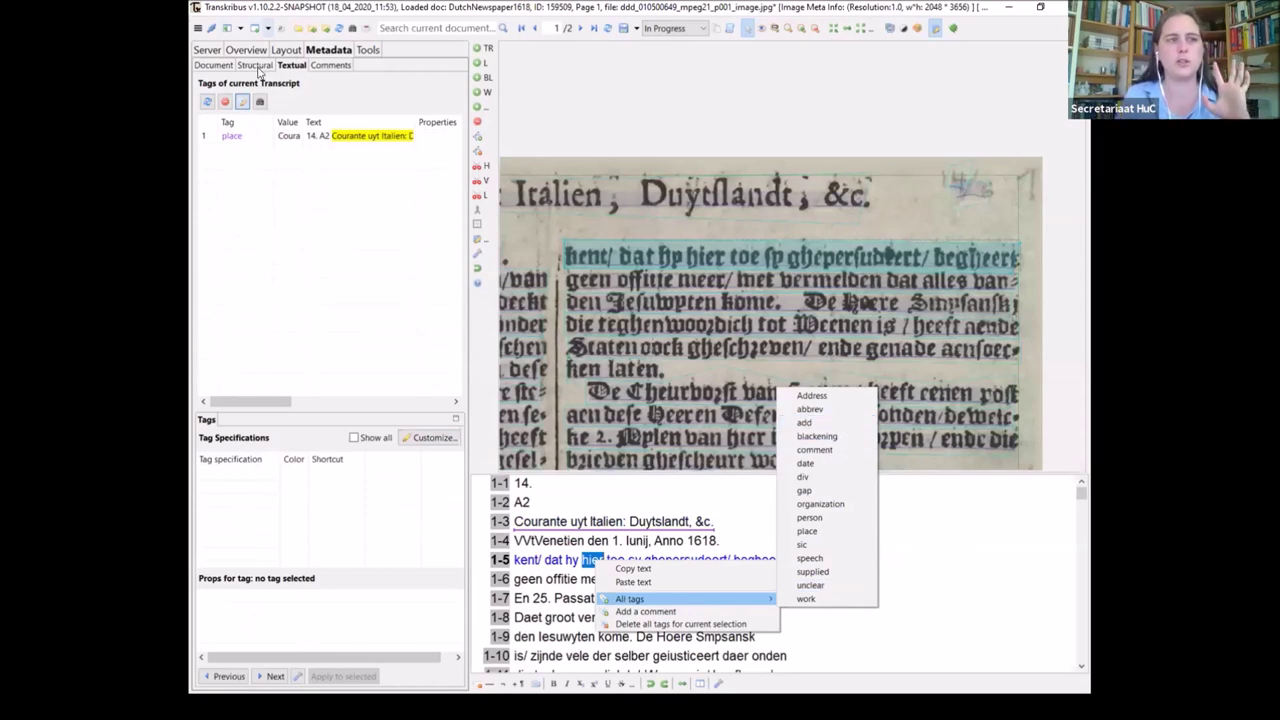
# Set the TextRegion's structure type to paragraph and save the document
pyautogui.click(255, 65)
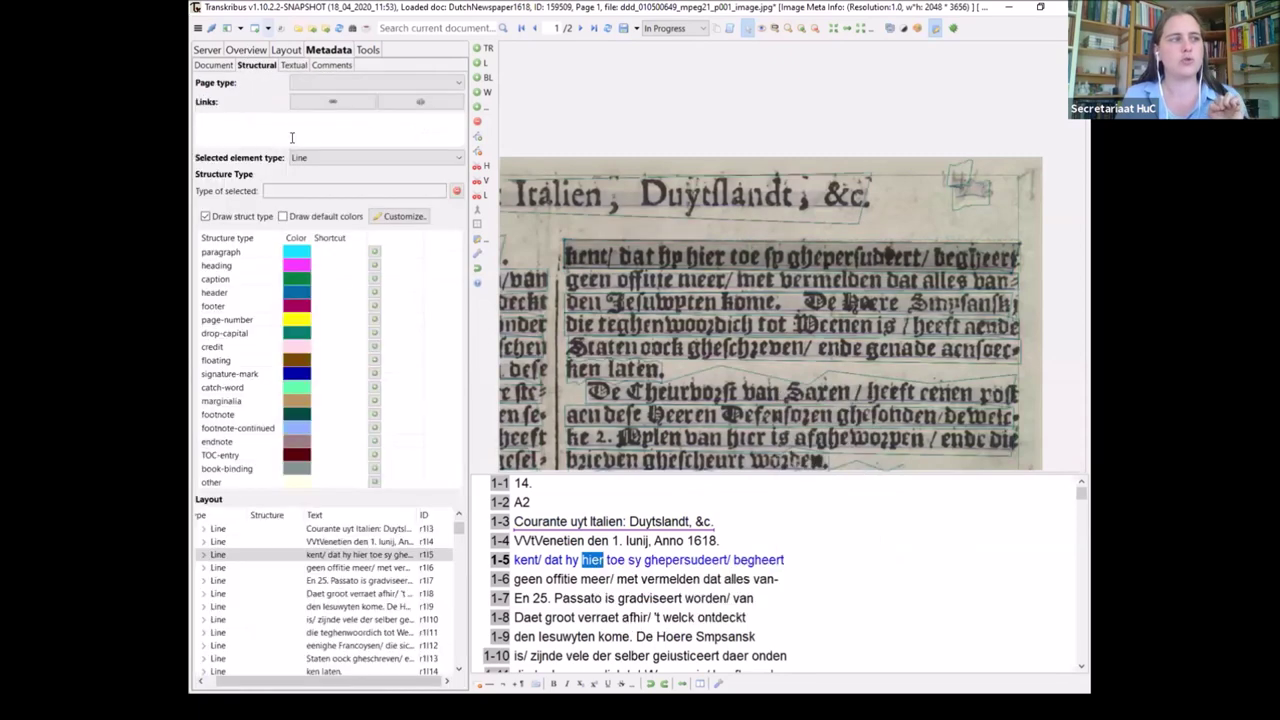
pyautogui.scroll(1, 251, 548)
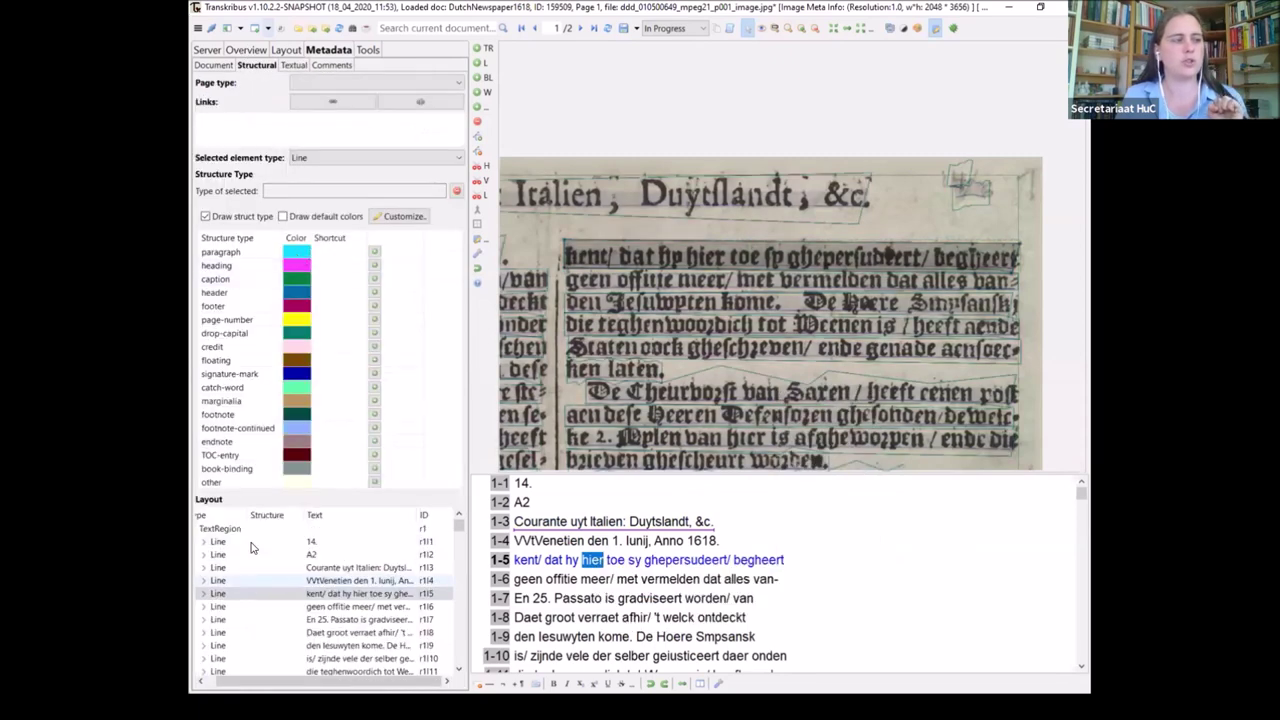
pyautogui.click(218, 528)
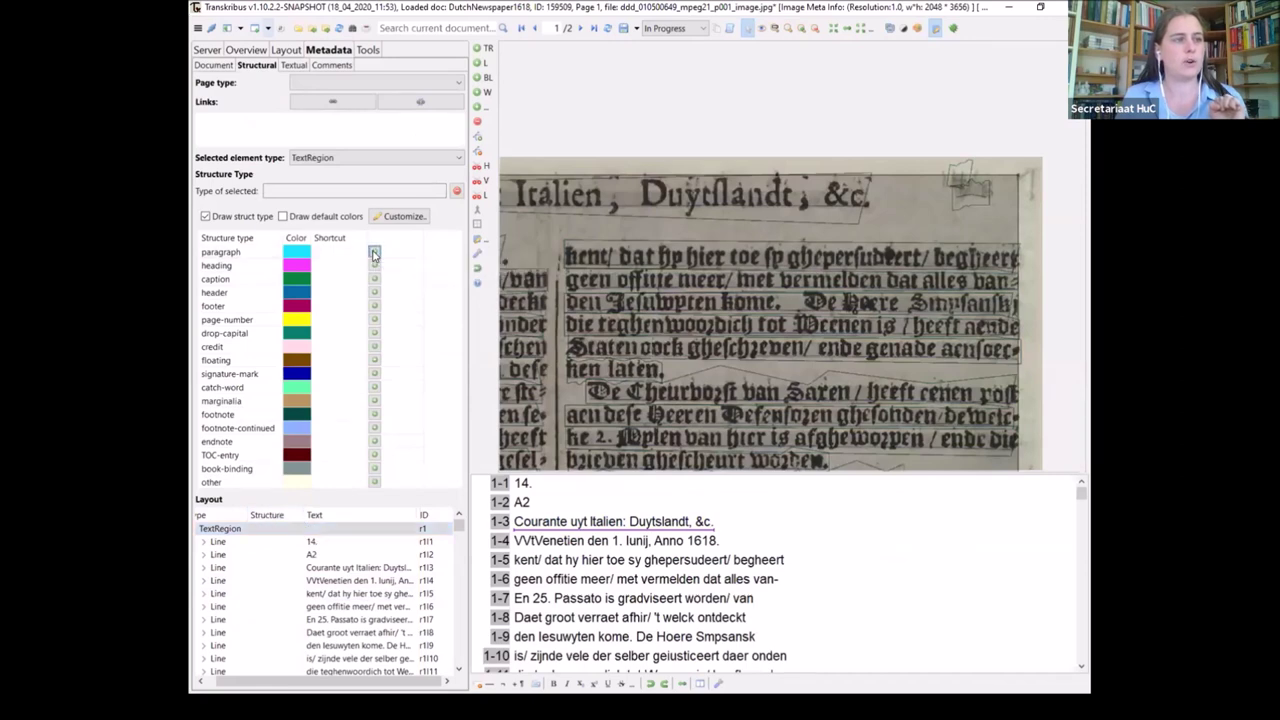
pyautogui.click(374, 255)
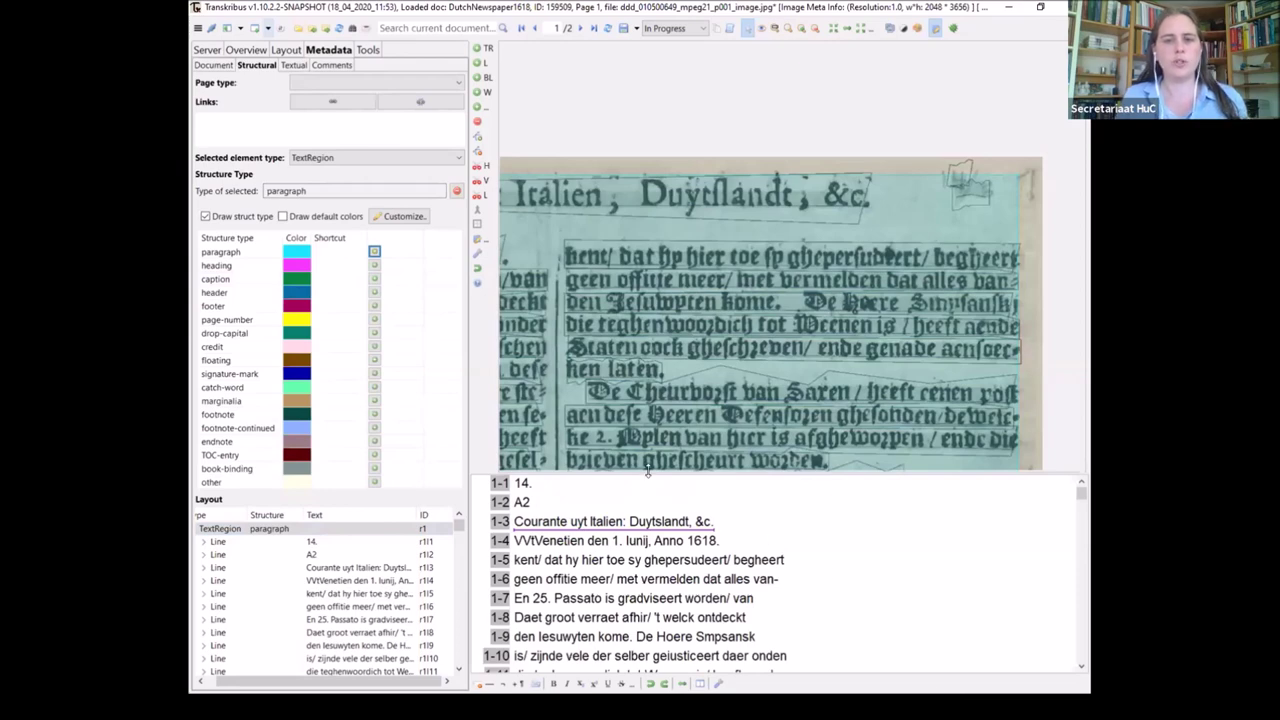
pyautogui.click(205, 66)
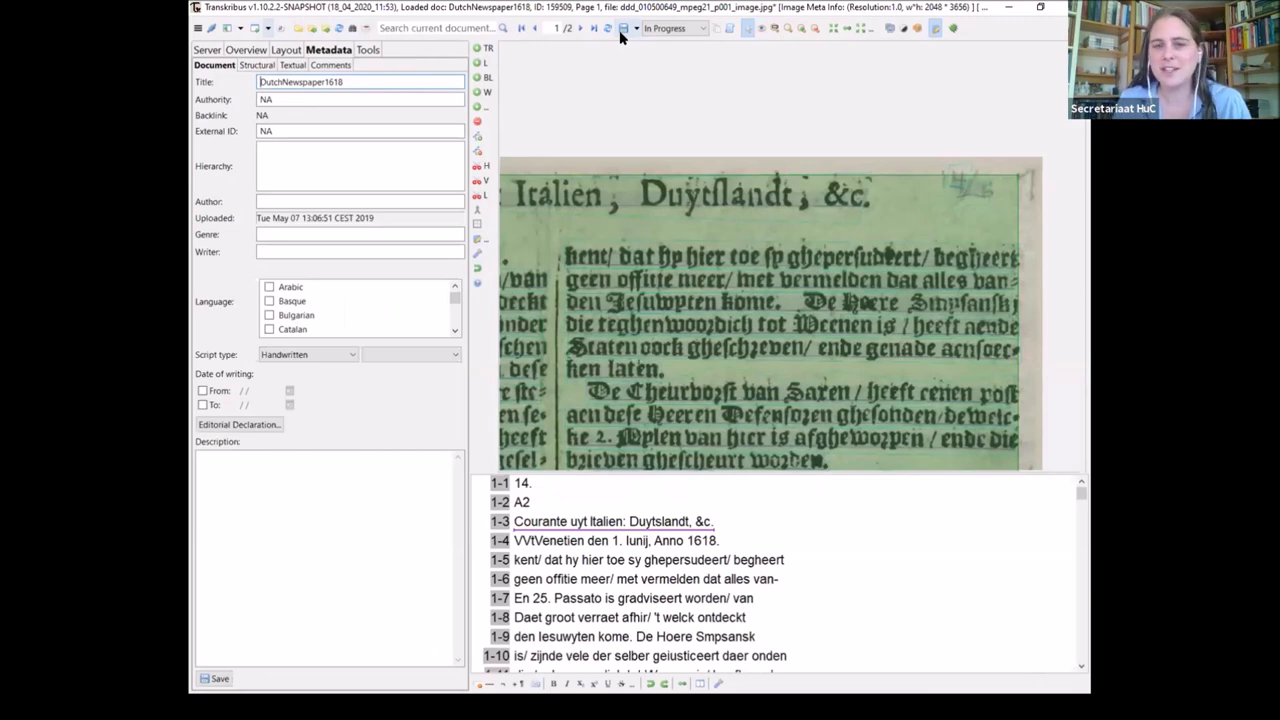
pyautogui.click(621, 28)
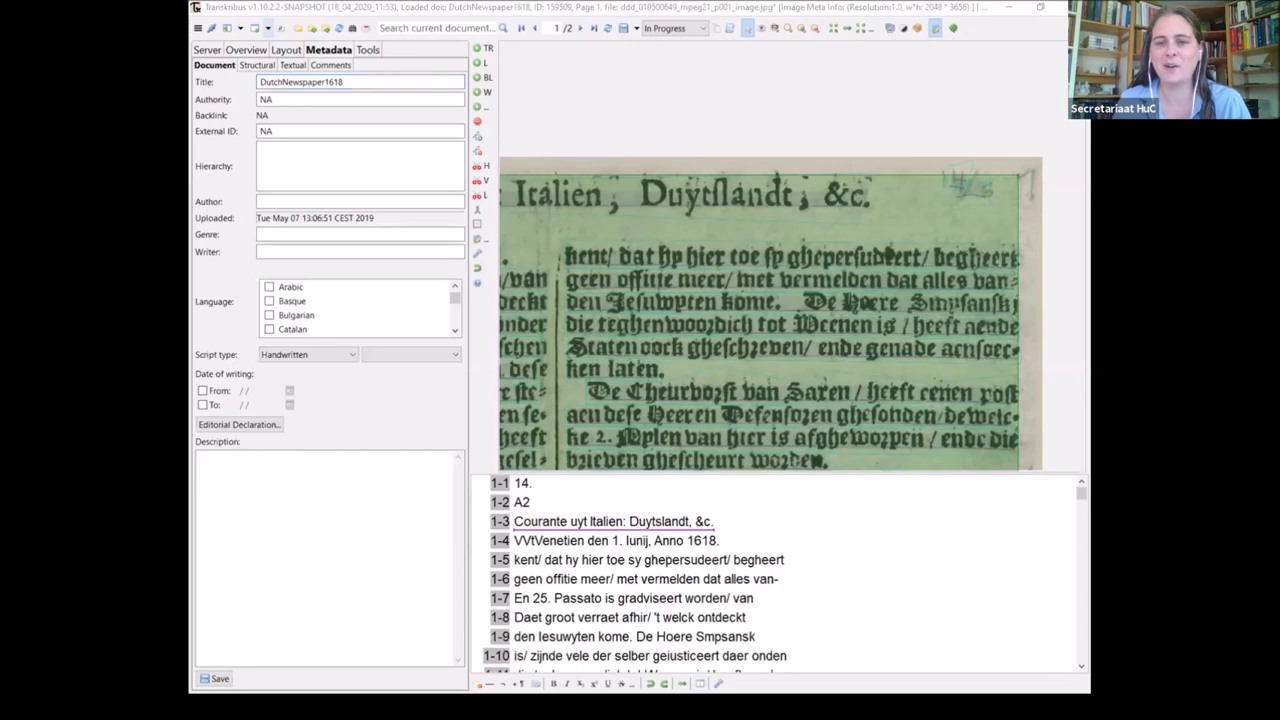